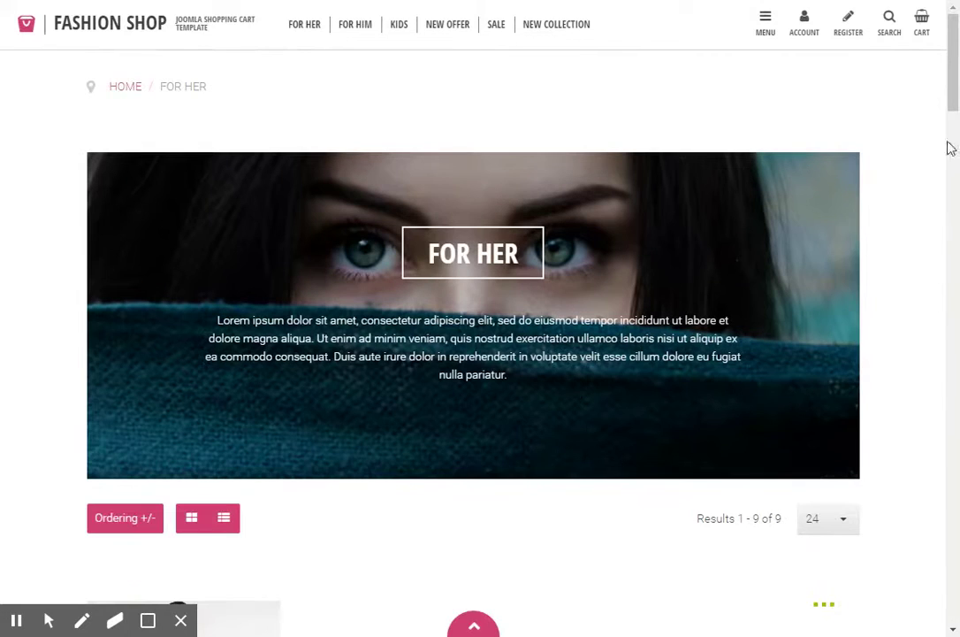
Show the For Her products in the grid layout and open the For Him category
mouse_move(953, 86)
mouse_down()
mouse_move(954, 177)
mouse_move(930, 239)
mouse_move(953, 301)
mouse_move(953, 480)
mouse_move(953, 85)
mouse_up()
click(190, 516)
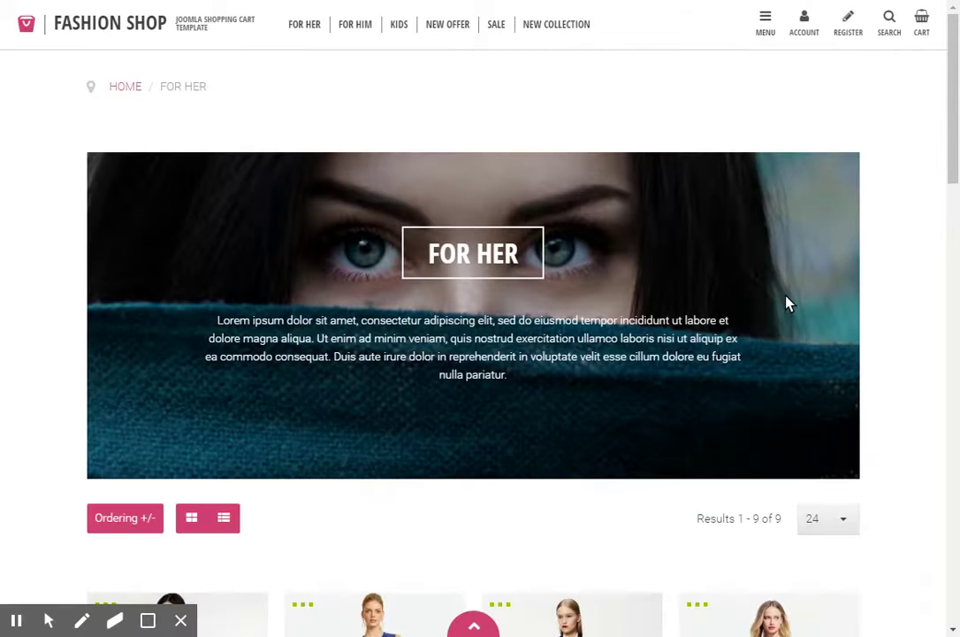
mouse_move(347, 29)
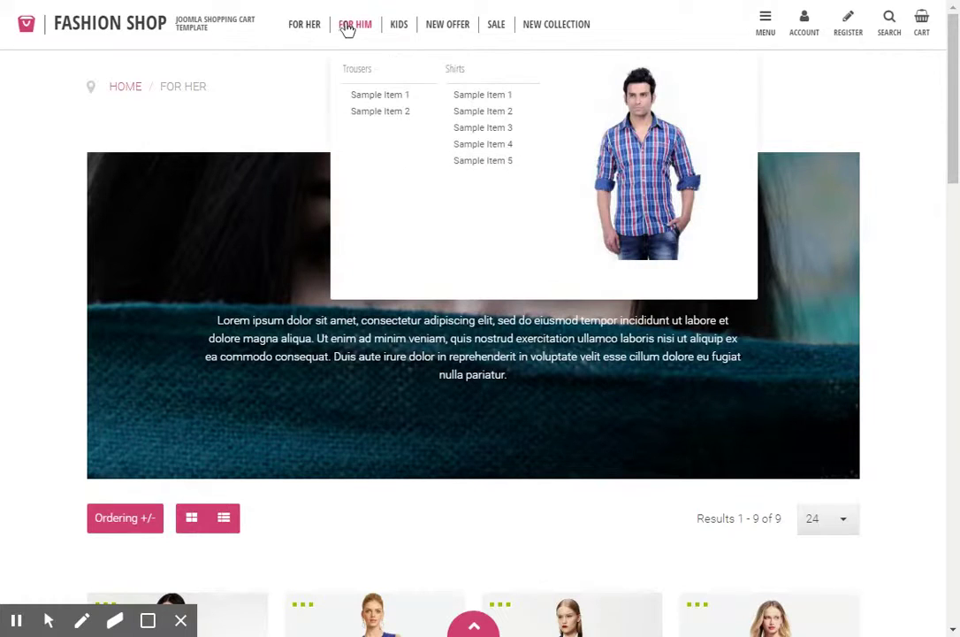
click(347, 29)
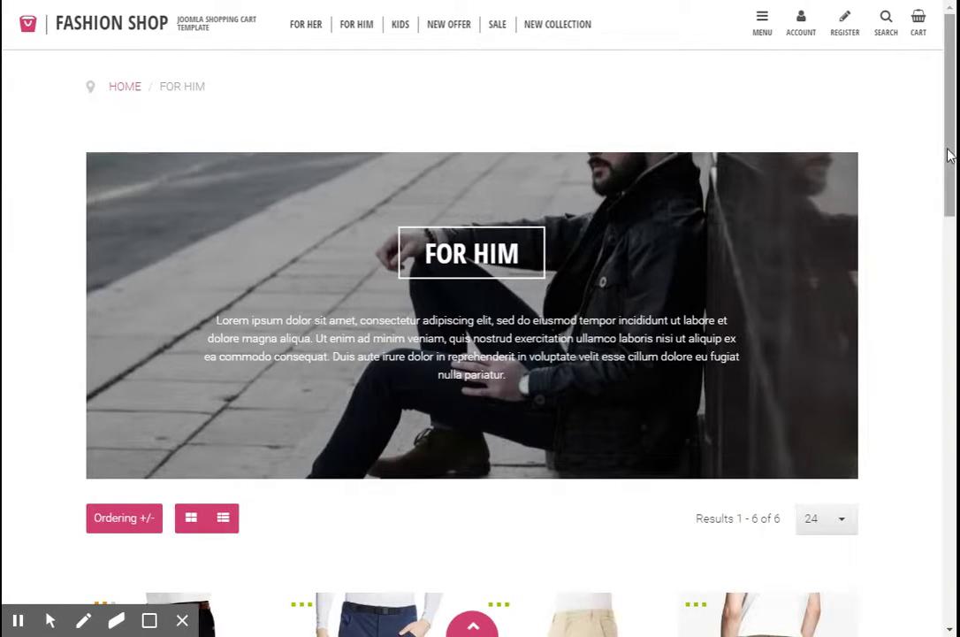
Browse the For Him products and view the Magni Dolores L/S product page
scroll(939, 145, down, 5)
scroll(936, 146, down, 4)
scroll(936, 146, up, 4)
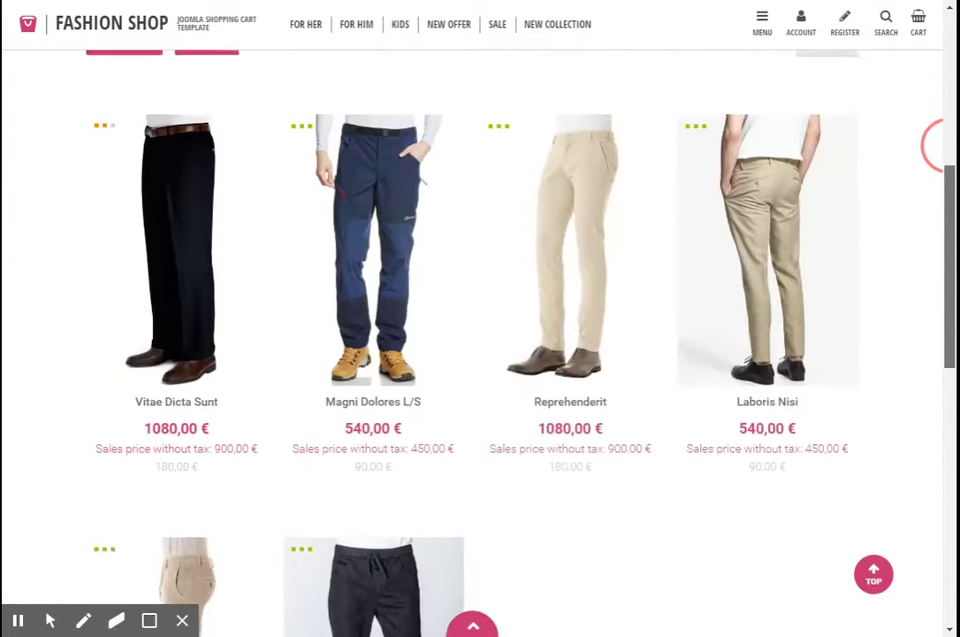
click(370, 249)
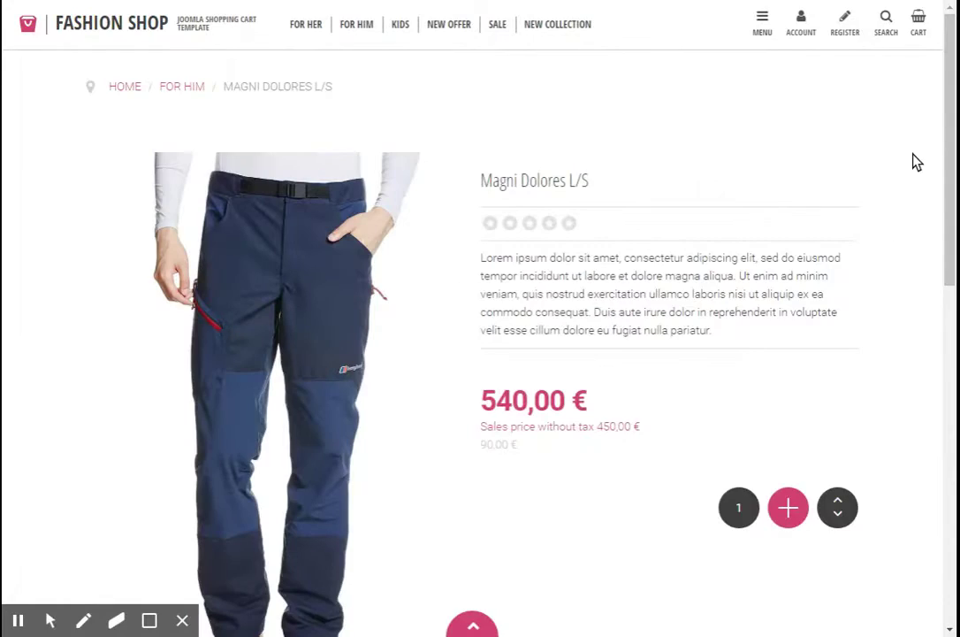
mouse_move(951, 134)
mouse_down()
mouse_move(951, 171)
mouse_move(952, 149)
mouse_up()
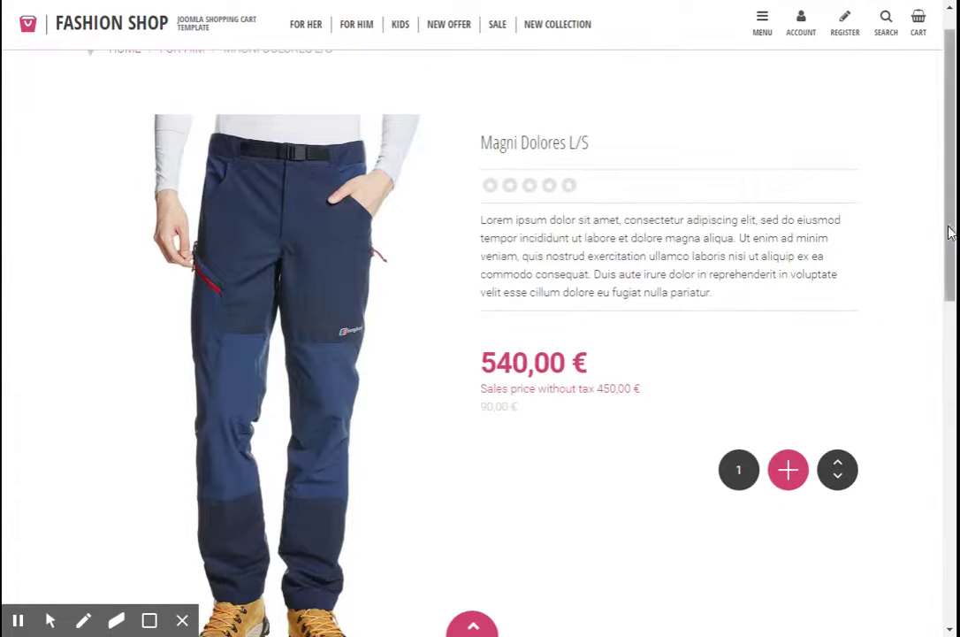
drag(948, 230, 947, 202)
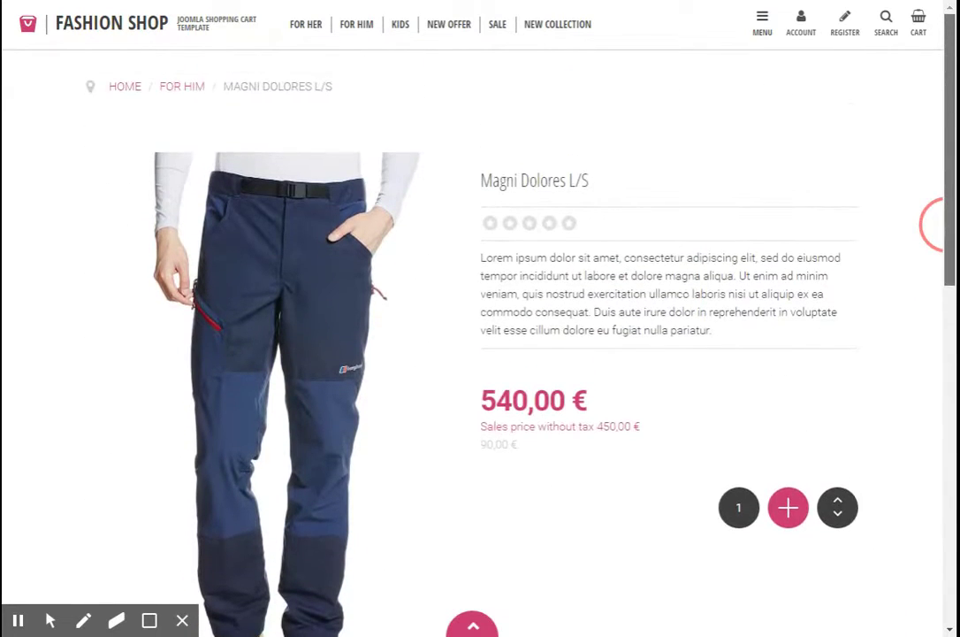
Add one Magni Dolores L/S to the shopping cart
click(786, 507)
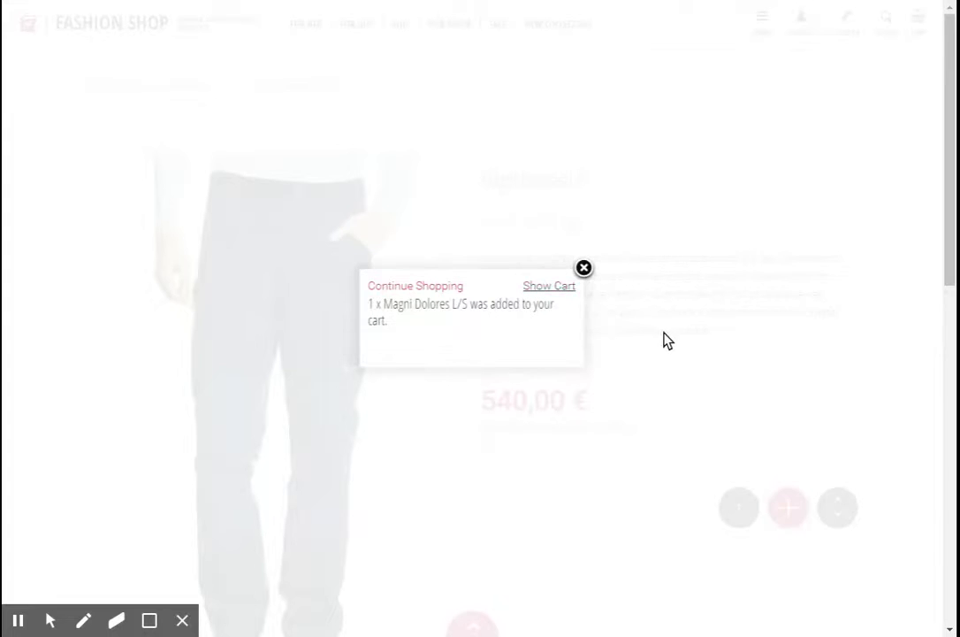
mouse_move(948, 114)
mouse_down()
mouse_move(922, 480)
mouse_move(941, 105)
mouse_up()
click(124, 33)
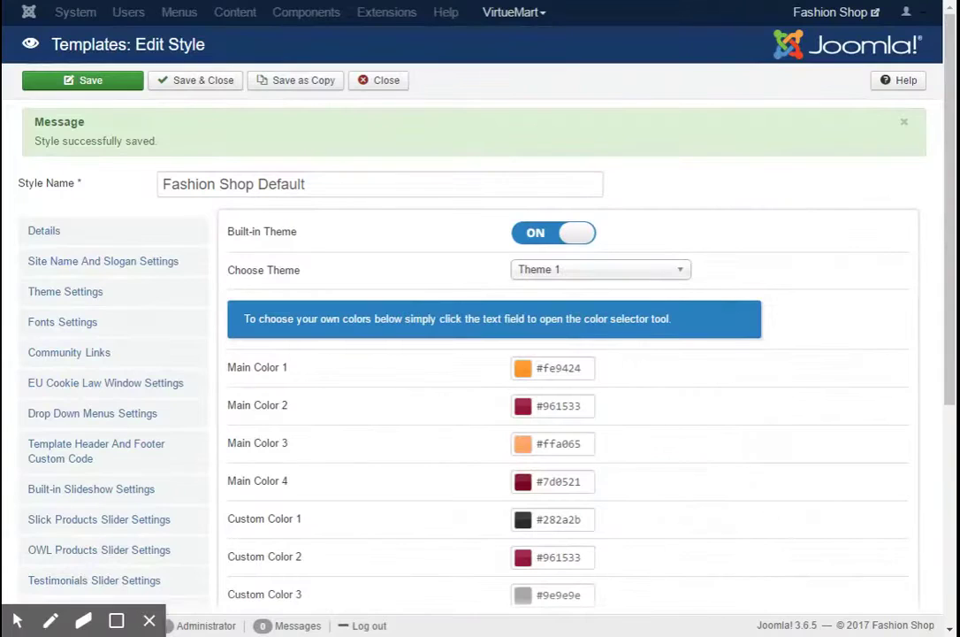
Review the Details section of the Fashion Shop Default template style
click(68, 233)
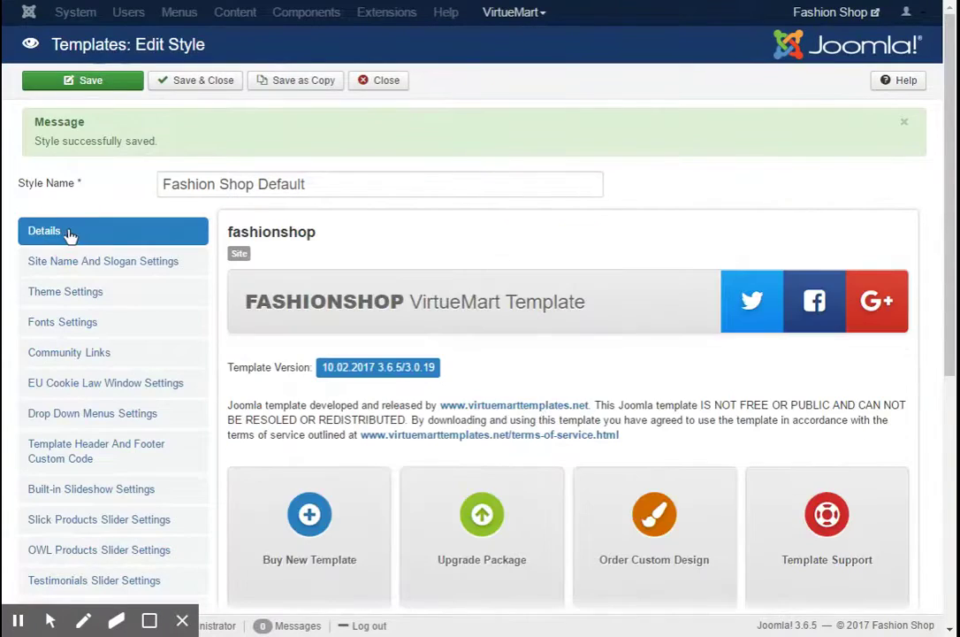
scroll(951, 221, down, 4)
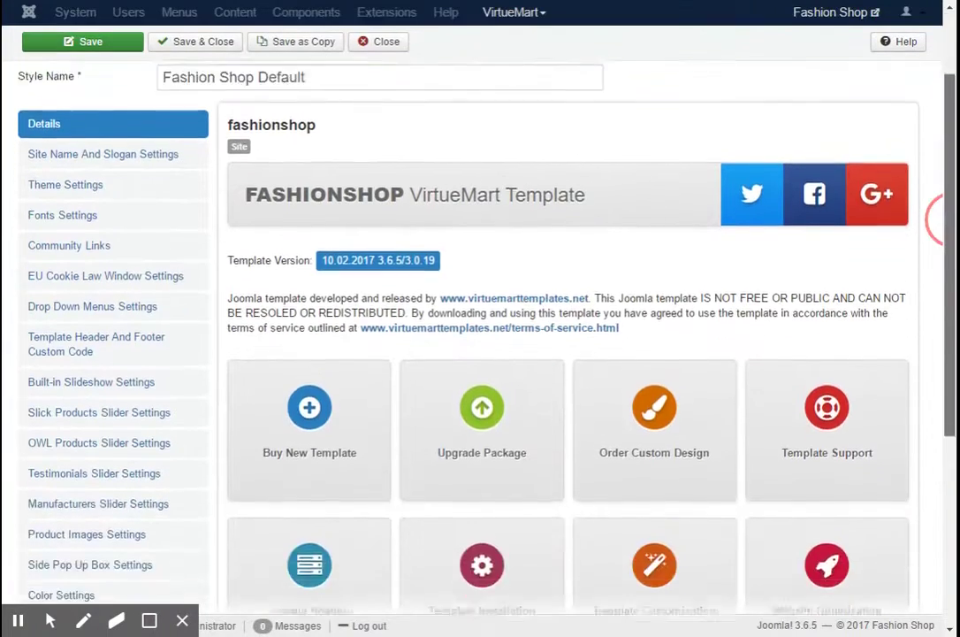
scroll(942, 218, up, 4)
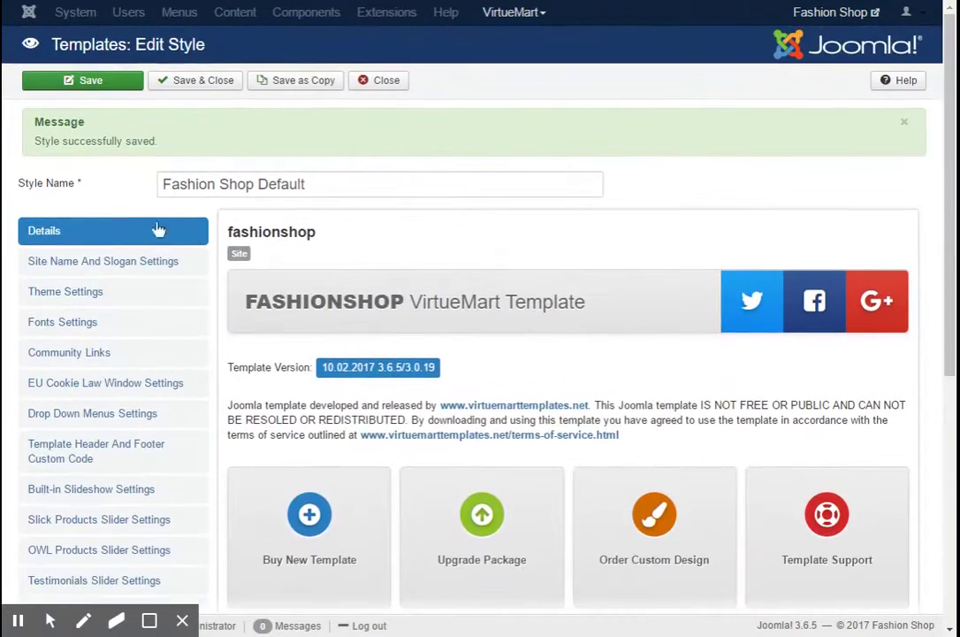
Open the Site Name And Slogan Settings and try the switches for the site name
click(118, 273)
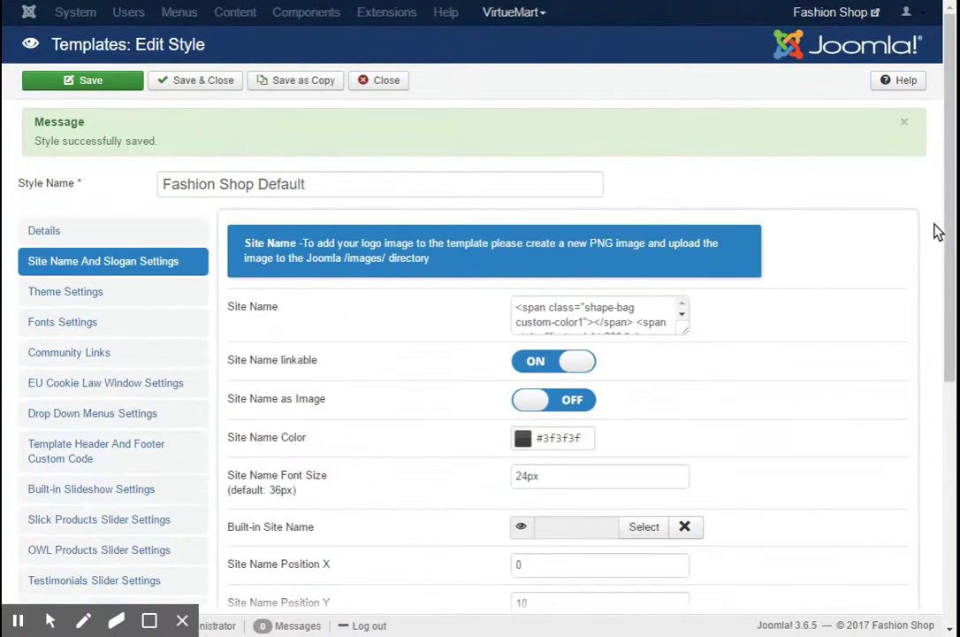
scroll(929, 212, down, 2)
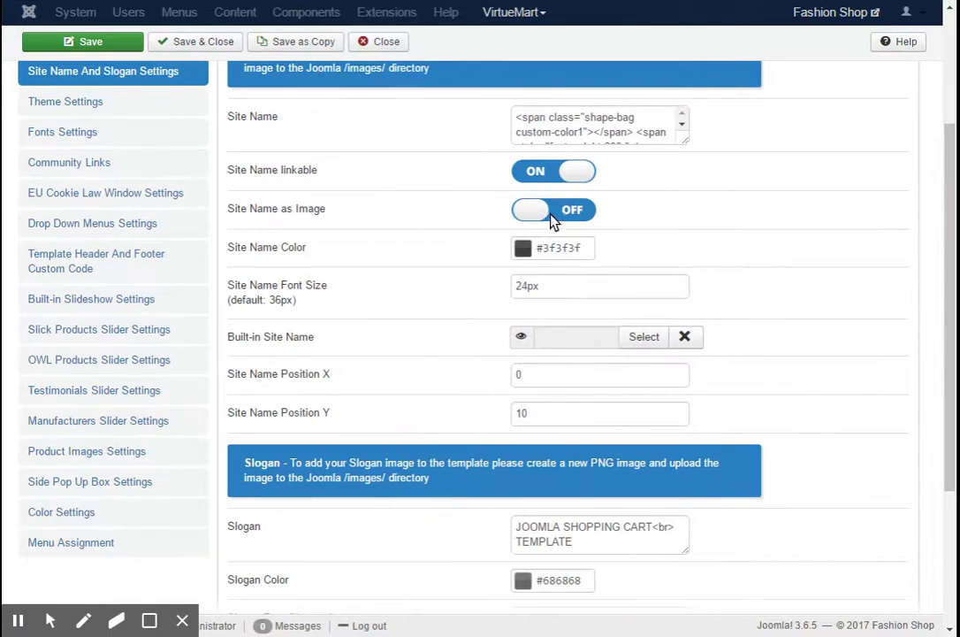
click(552, 219)
click(559, 180)
drag(944, 246, 952, 196)
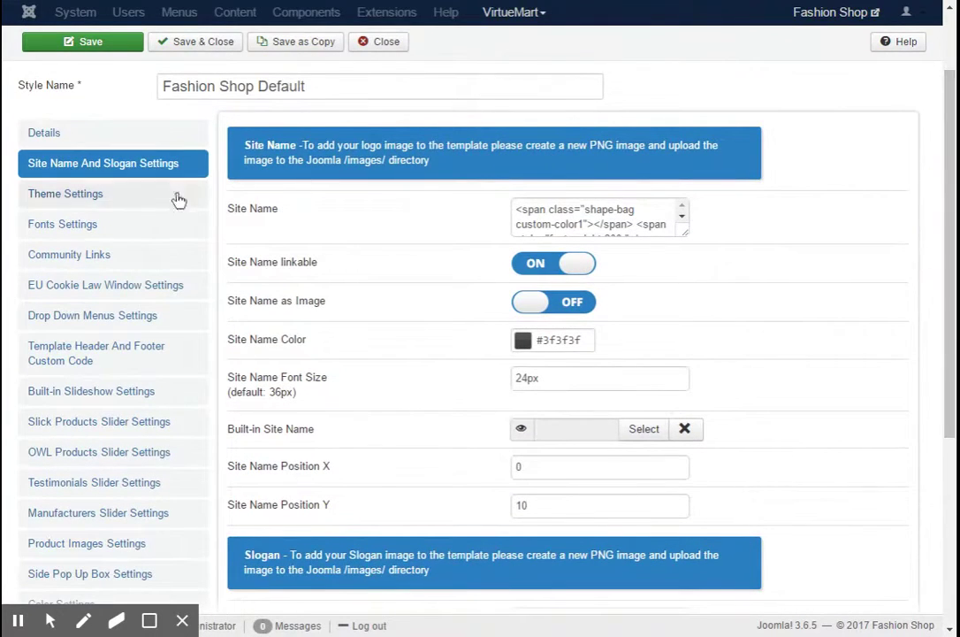
Open the Theme Settings and switch the Jump to up button off and back on
click(62, 193)
click(567, 195)
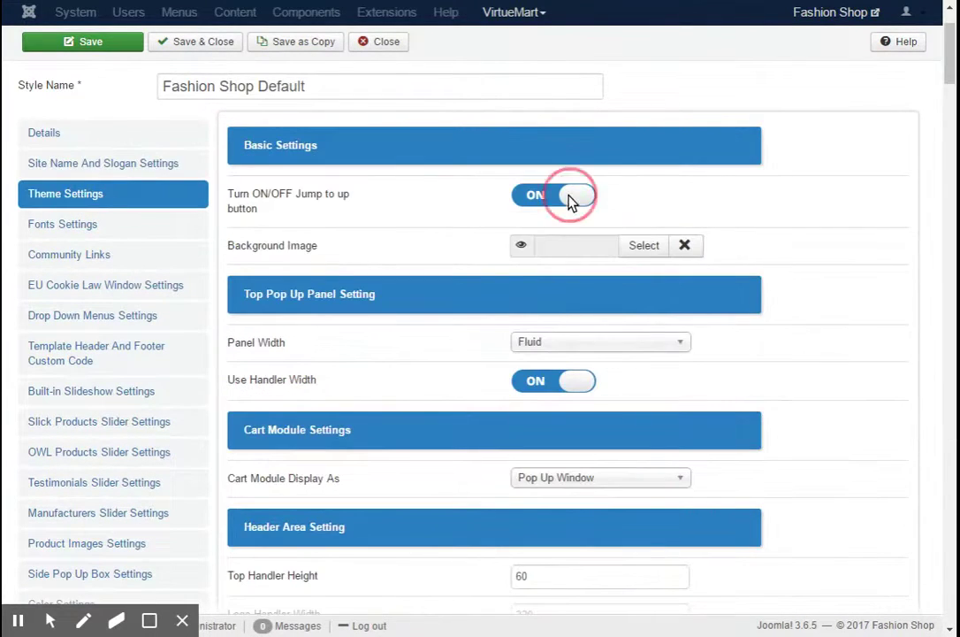
click(536, 202)
Check the top pop-up panel's width options and try the Use Handler Width switches, restoring each one
scroll(781, 133, down, 2)
click(668, 138)
click(619, 178)
click(571, 180)
click(545, 188)
drag(949, 75, 950, 118)
click(575, 80)
click(575, 80)
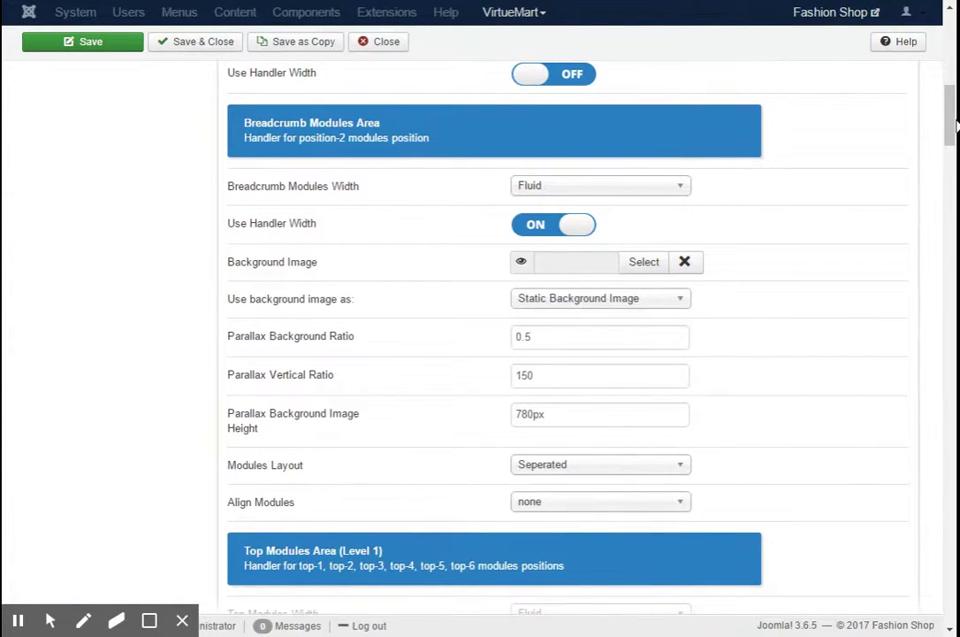
Examine the theme's module area settings, including the Modules Positions Layout and Align Modules choices for the top modules
drag(951, 119, 951, 204)
click(620, 103)
click(620, 103)
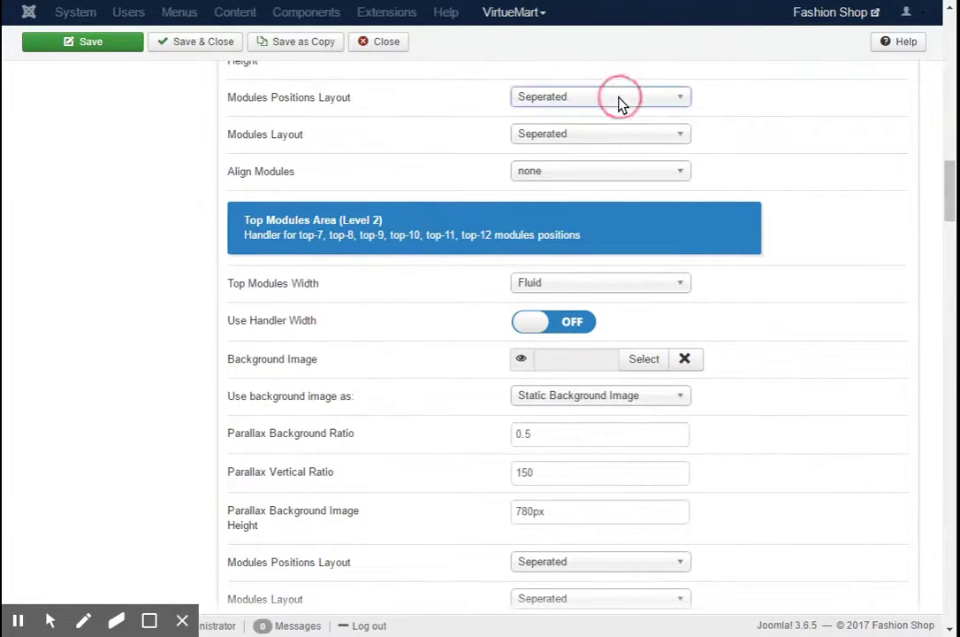
click(606, 171)
click(606, 172)
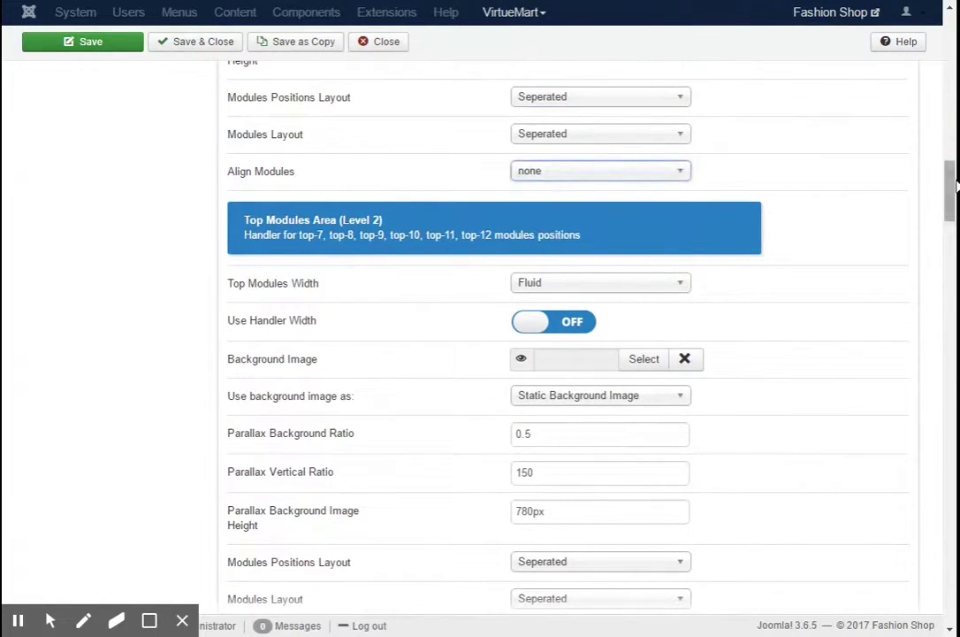
drag(952, 181, 949, 49)
click(612, 368)
click(613, 368)
Open the Fonts Settings and review the choices for Default Font Weight and Default Font Family
click(76, 219)
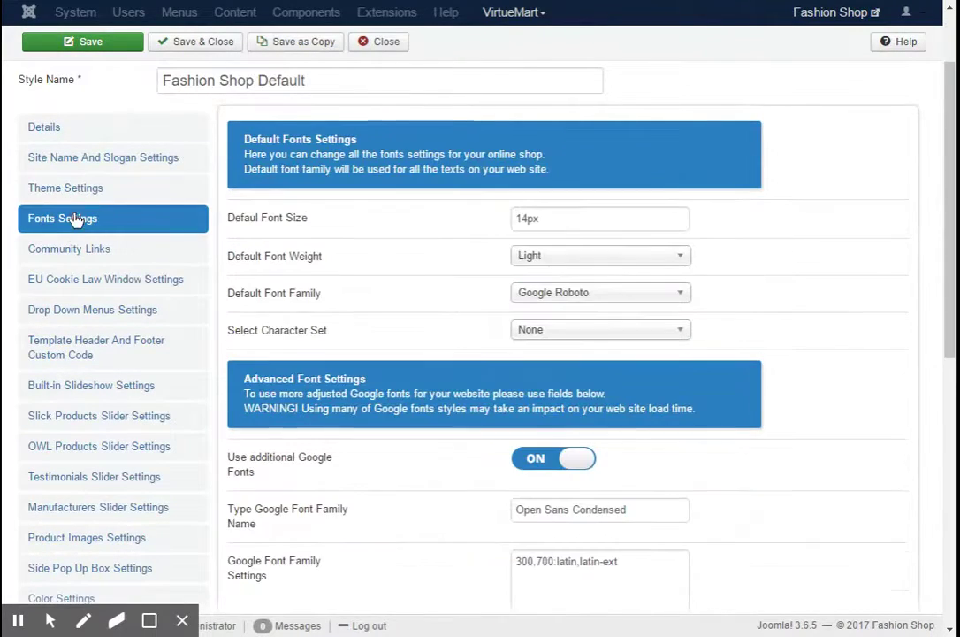
click(543, 265)
click(547, 261)
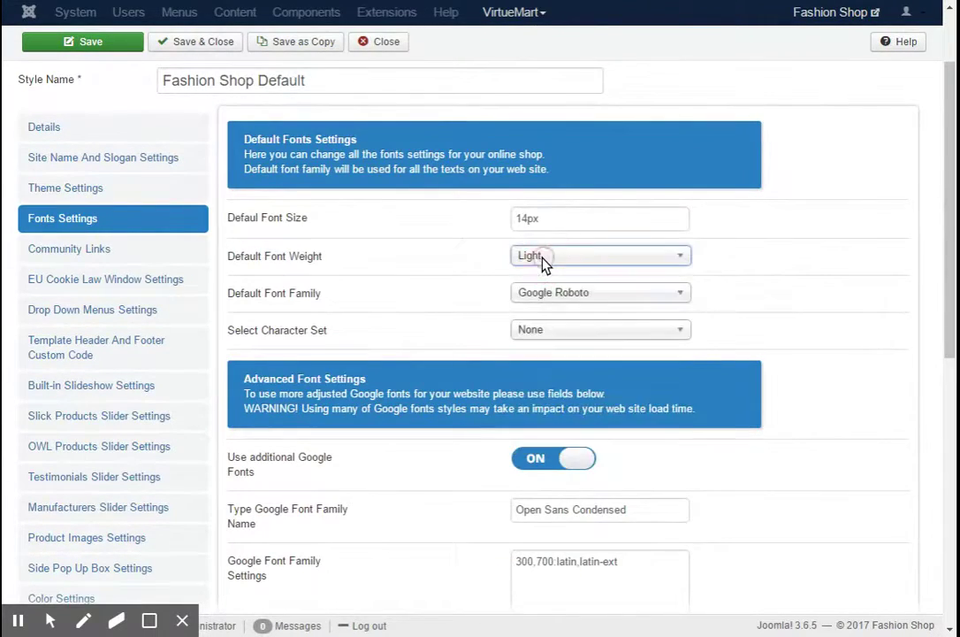
click(563, 296)
scroll(602, 389, up, 1)
drag(681, 425, 679, 346)
click(755, 296)
Review the available character sets and the Advanced Font Settings for additional Google fonts
click(619, 337)
click(622, 337)
click(622, 337)
mouse_move(686, 380)
mouse_down()
mouse_move(688, 396)
mouse_move(681, 365)
mouse_up()
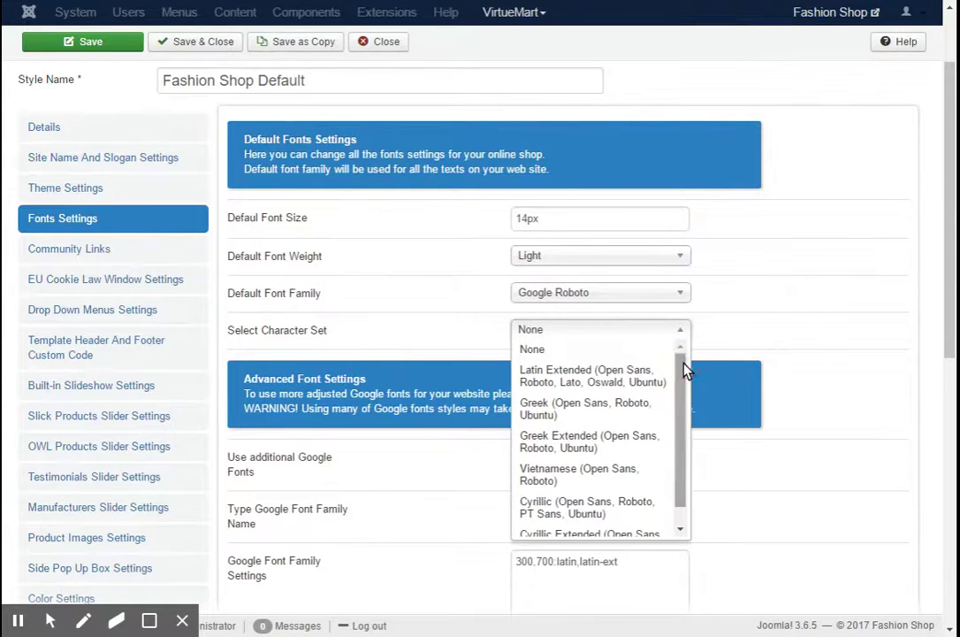
click(738, 326)
scroll(953, 243, down, 5)
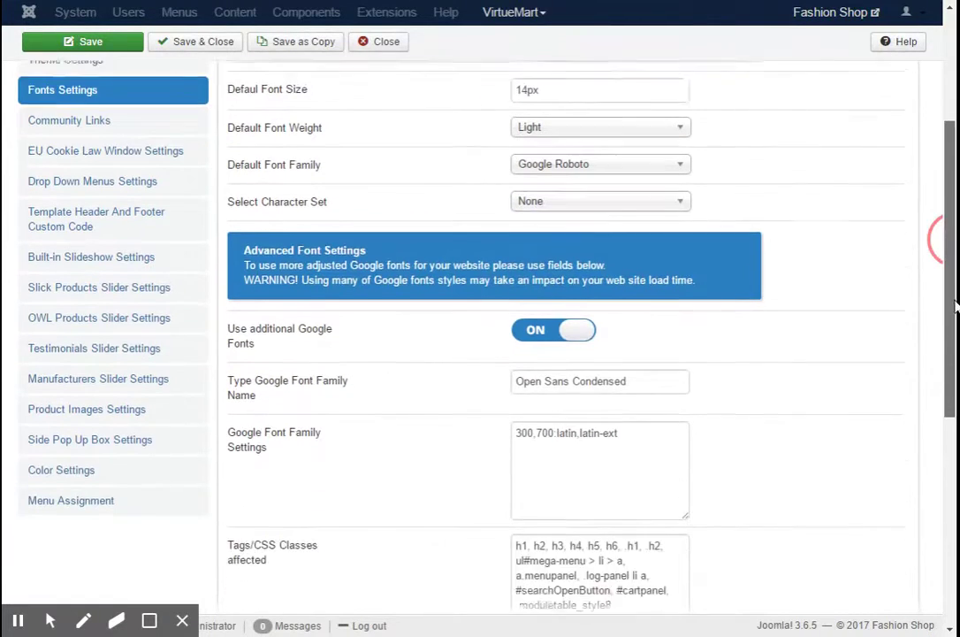
scroll(947, 240, up, 6)
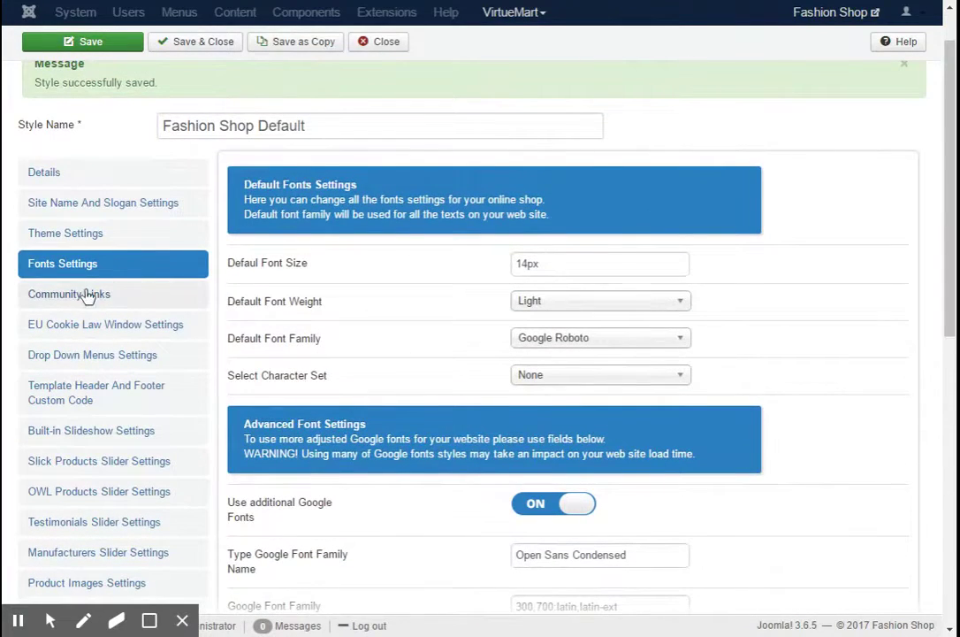
Open the Community Links settings and try the social link switches, including Twitter and Google Plus, restoring each one
click(88, 296)
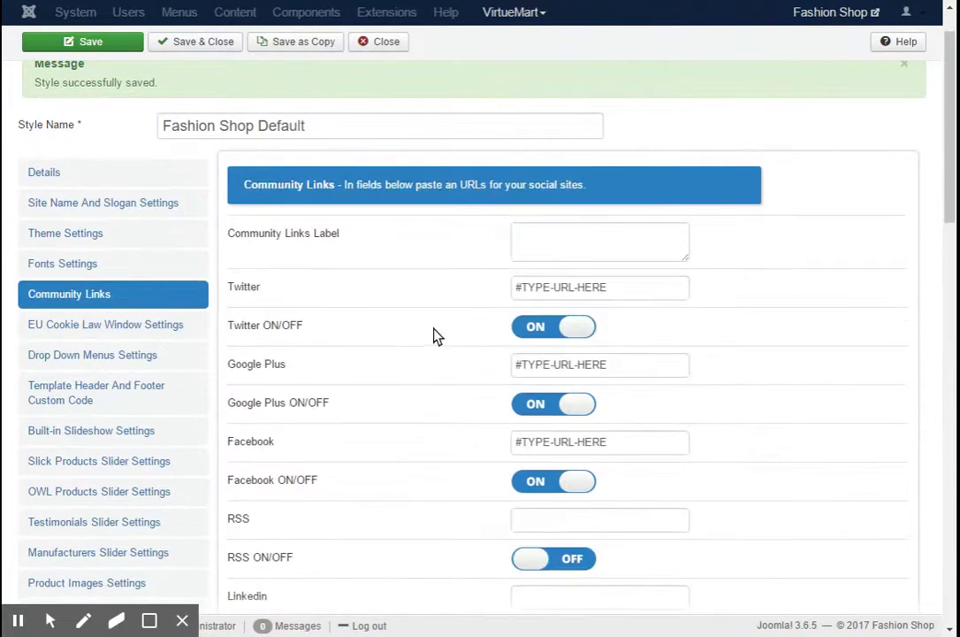
click(950, 140)
click(532, 333)
click(555, 333)
click(571, 407)
click(949, 169)
drag(949, 170, 948, 225)
click(566, 303)
click(570, 303)
Try the Linkedin and RSS community link switches, turning each on and back off
drag(952, 212, 954, 280)
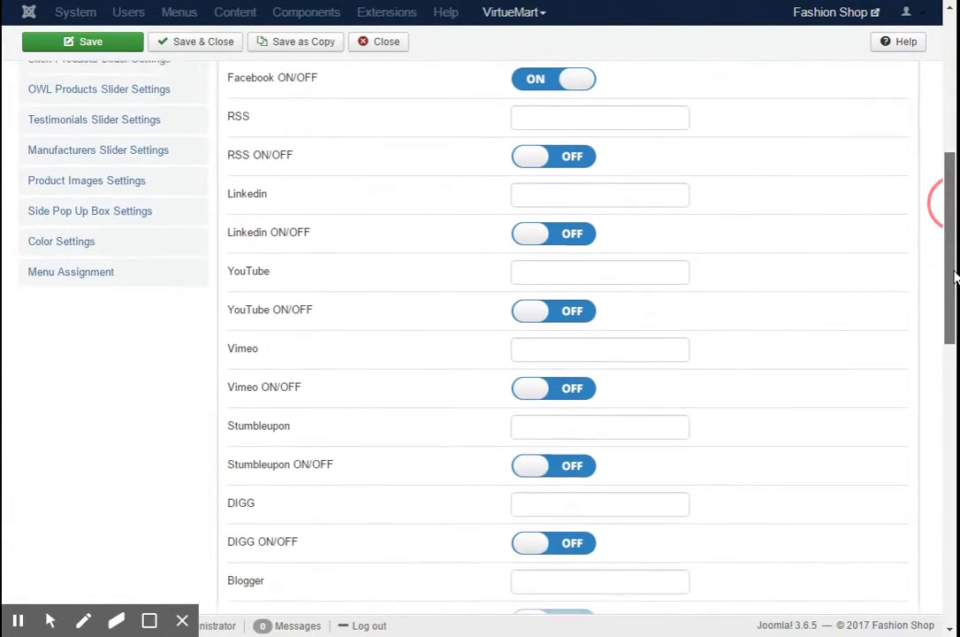
click(566, 234)
click(535, 237)
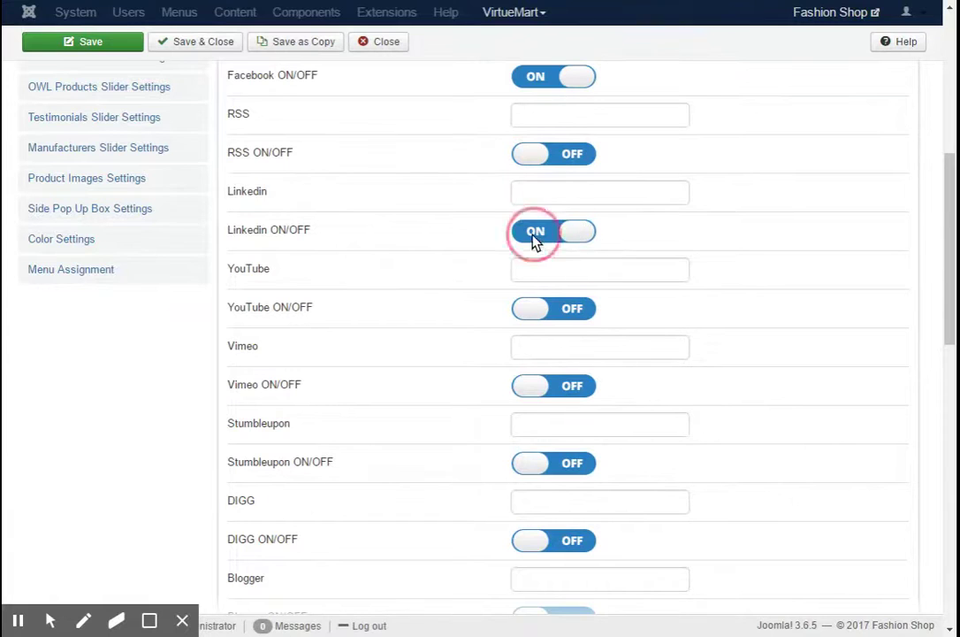
click(576, 156)
click(564, 159)
click(951, 206)
drag(951, 205, 951, 179)
scroll(935, 199, up, 5)
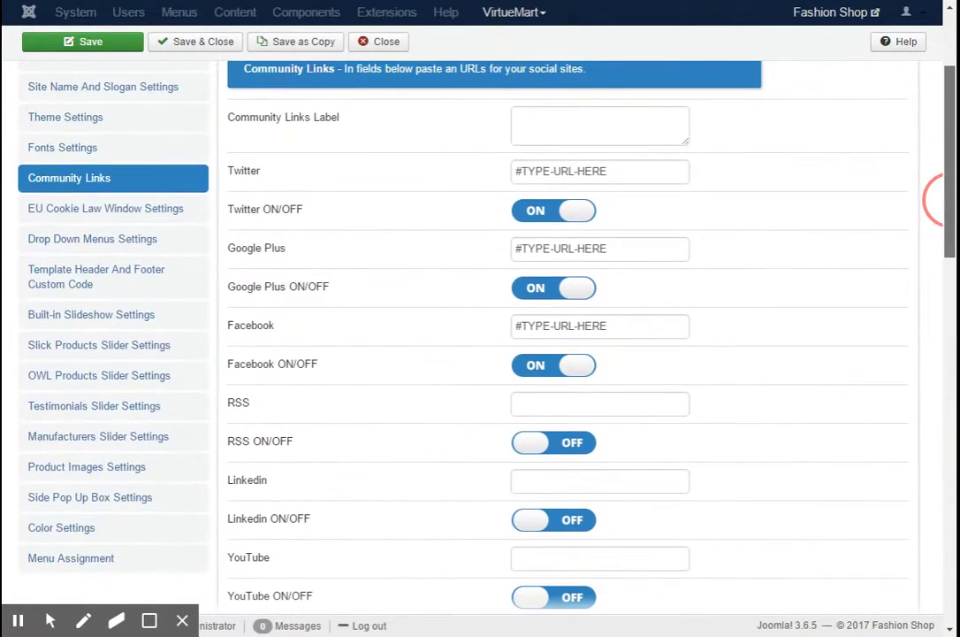
Open the EU Cookie Law Window Settings and switch the cookie law window on and back off
click(150, 220)
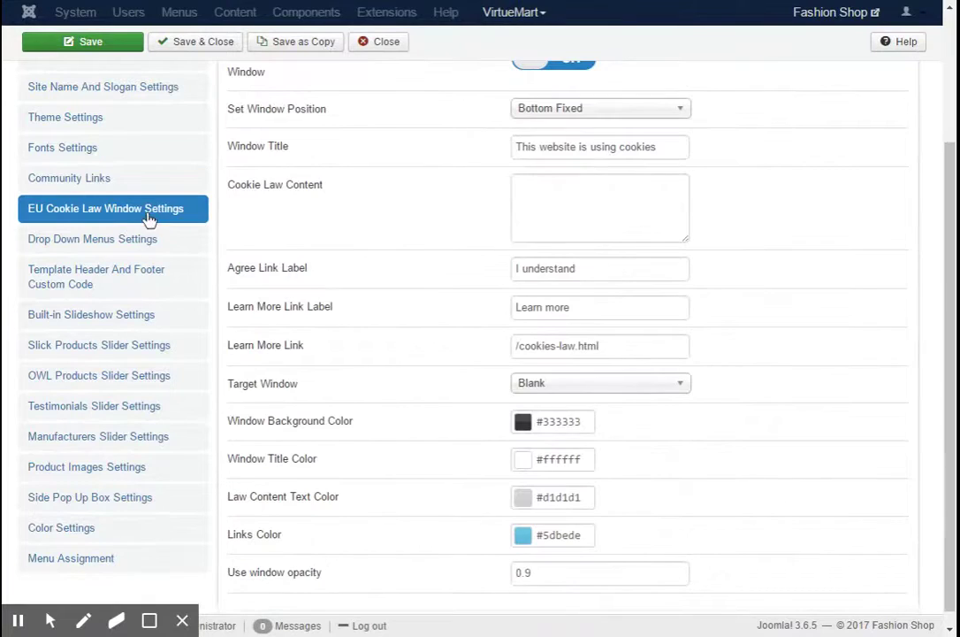
scroll(943, 327, up, 4)
click(576, 235)
click(553, 240)
Review the cookie law window's position choices and the Target Window options for its link
click(608, 289)
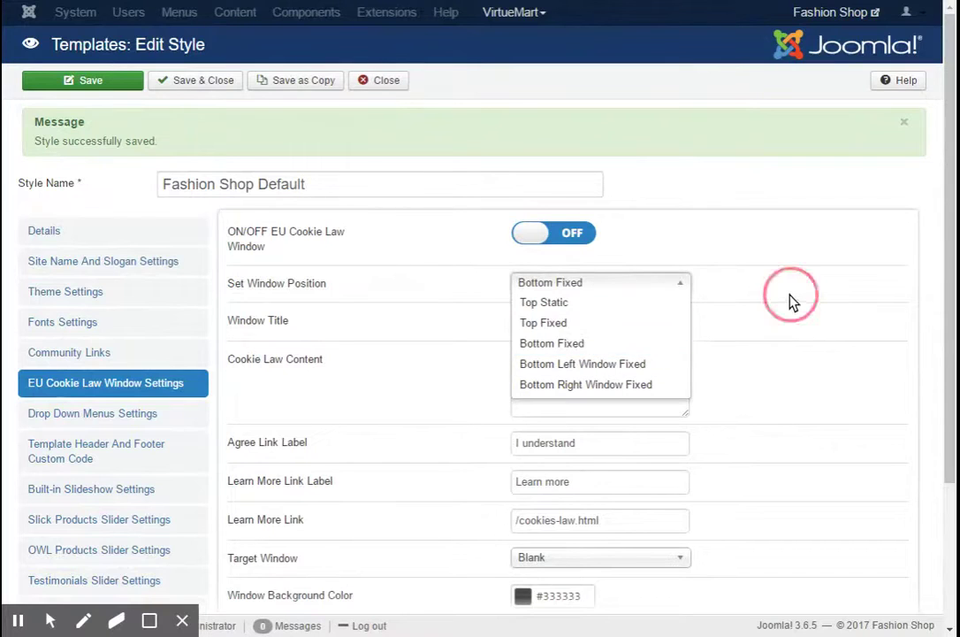
click(943, 265)
drag(943, 266, 721, 423)
click(591, 374)
click(587, 373)
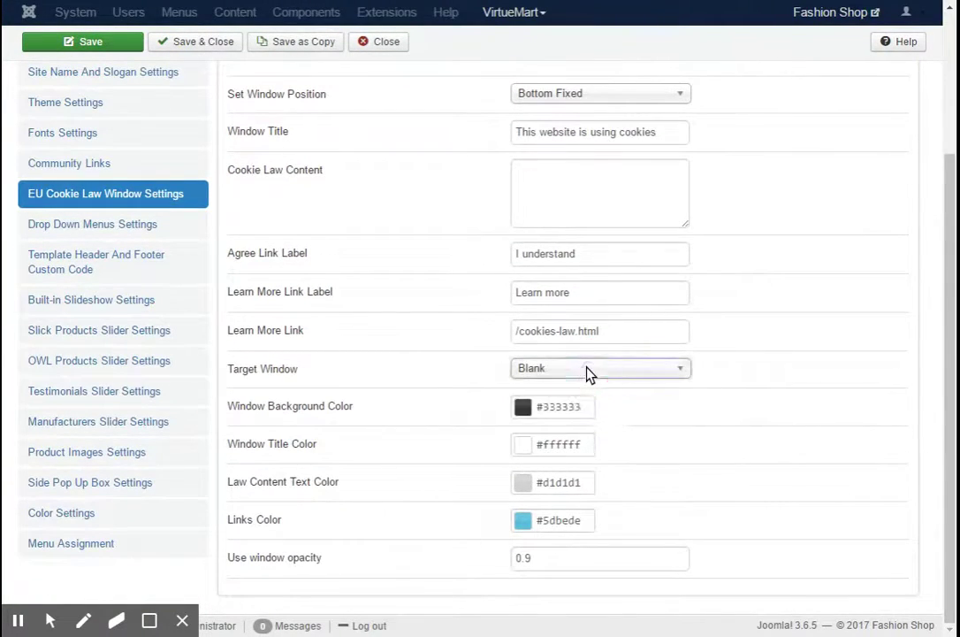
Open the Drop Down Menus Settings and switch the drop down menu and drop down height off and back on
click(40, 226)
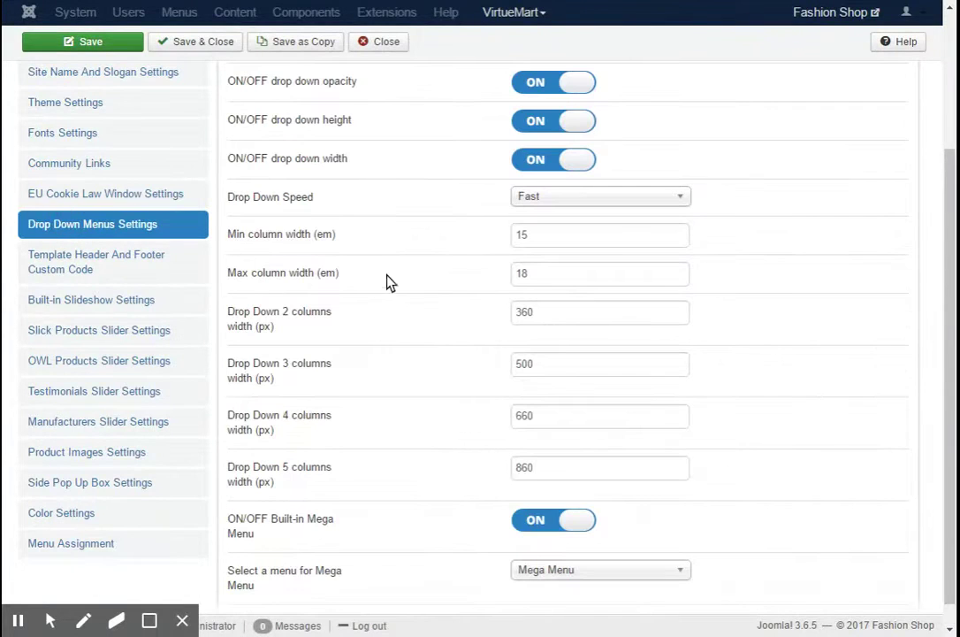
drag(946, 307, 944, 259)
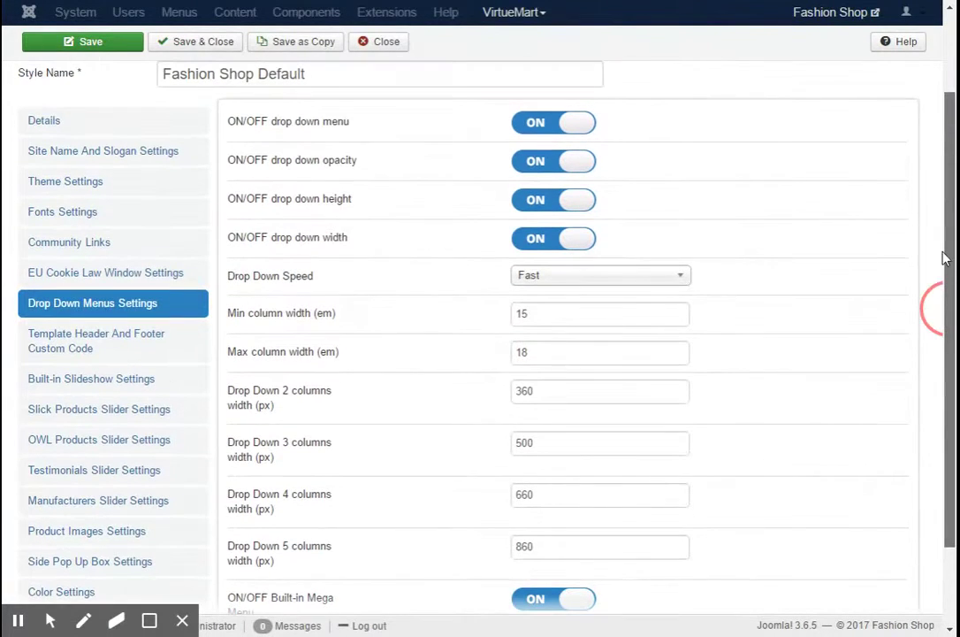
click(563, 122)
click(542, 126)
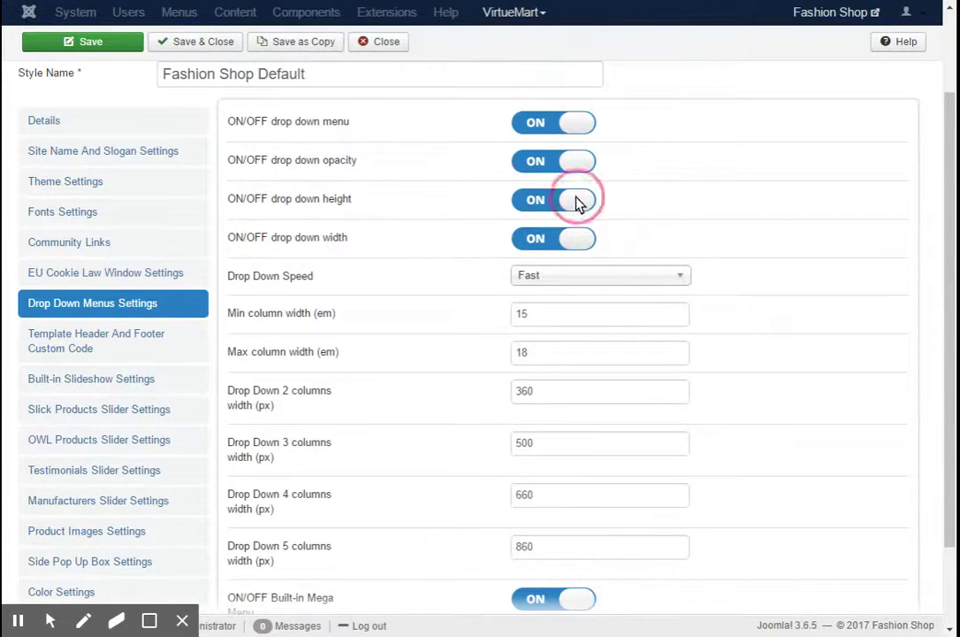
click(545, 203)
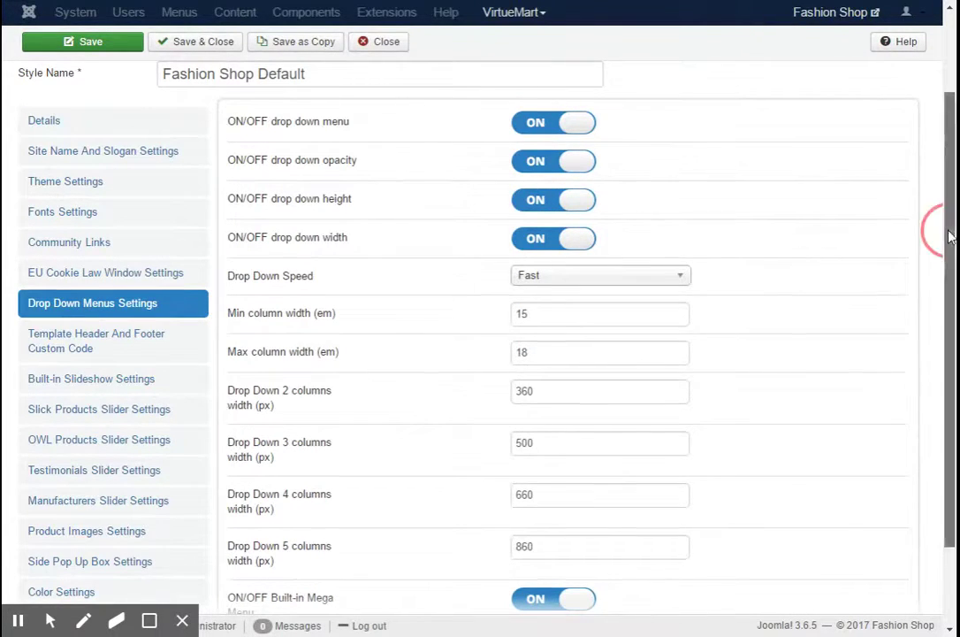
Review the Drop Down Speed choices and the list of menus available for the Mega Menu
scroll(761, 254, down, 1)
click(605, 210)
click(607, 265)
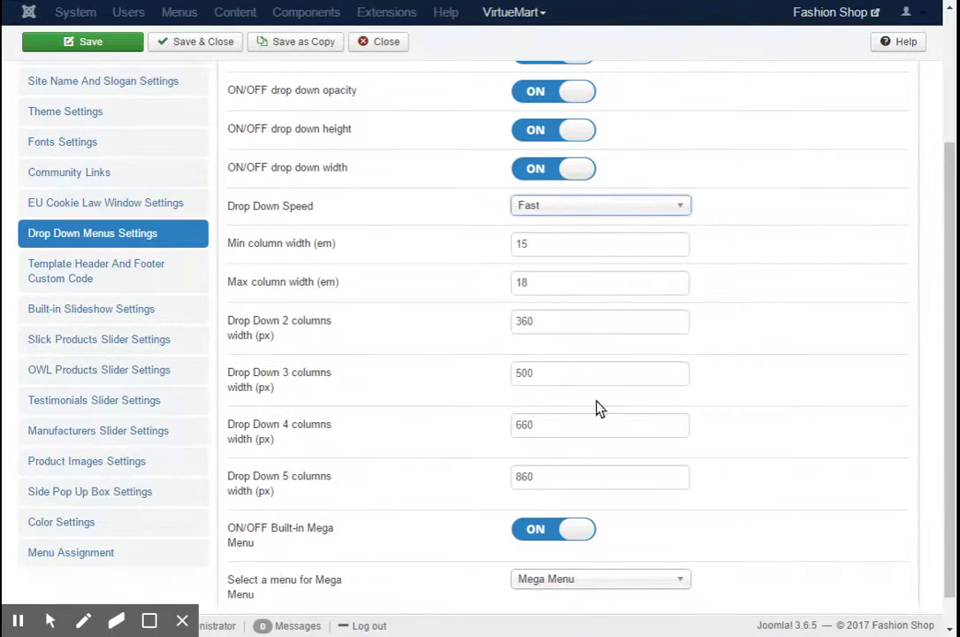
click(606, 581)
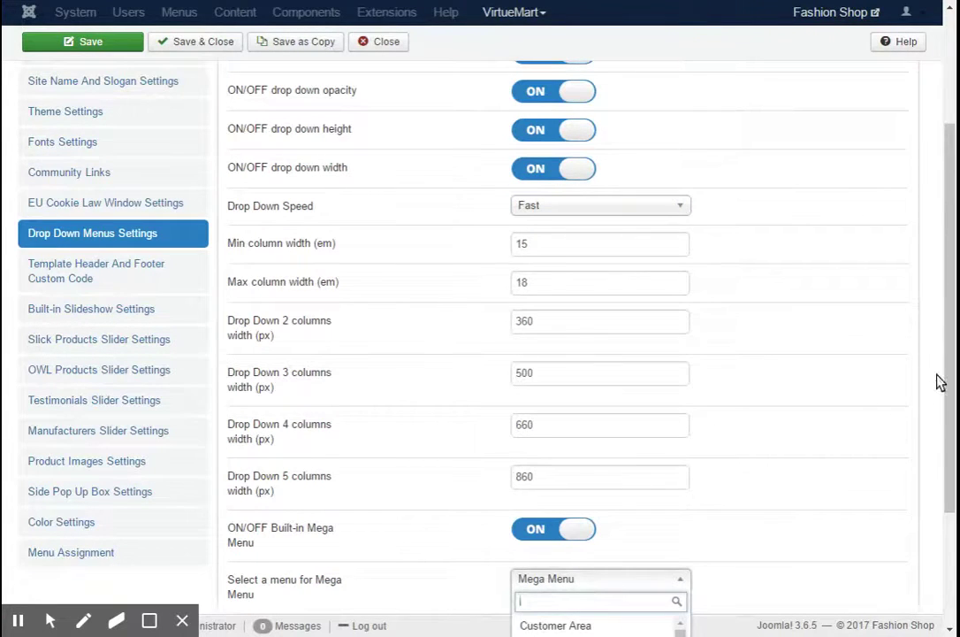
drag(949, 374, 948, 484)
mouse_move(677, 515)
mouse_down()
mouse_move(677, 562)
mouse_move(678, 514)
mouse_up()
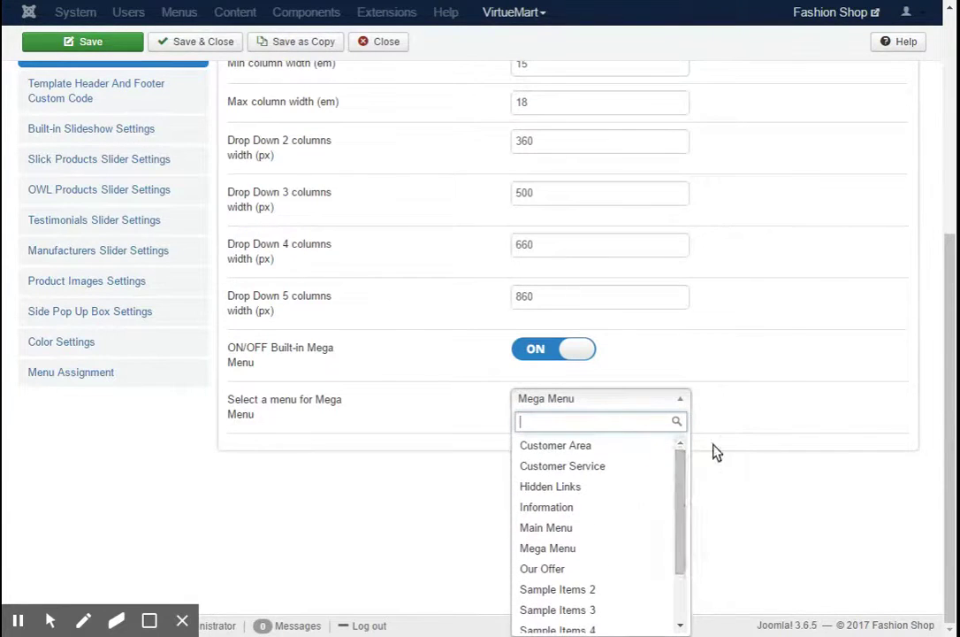
click(776, 393)
drag(951, 340, 949, 260)
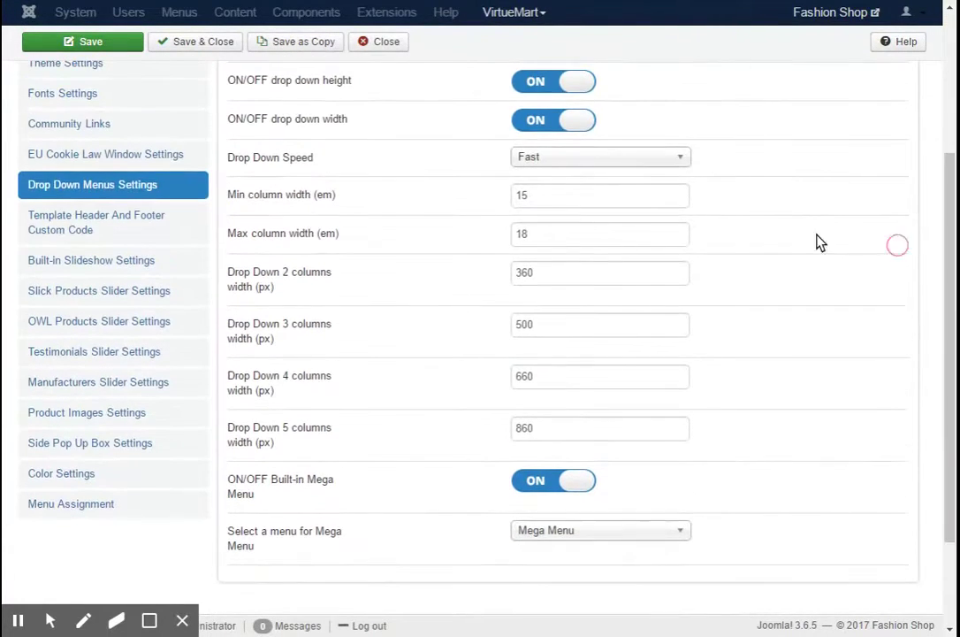
Open the Template Header And Footer Custom Code settings and look through all the Built-in Slideshow Settings
click(135, 228)
click(117, 335)
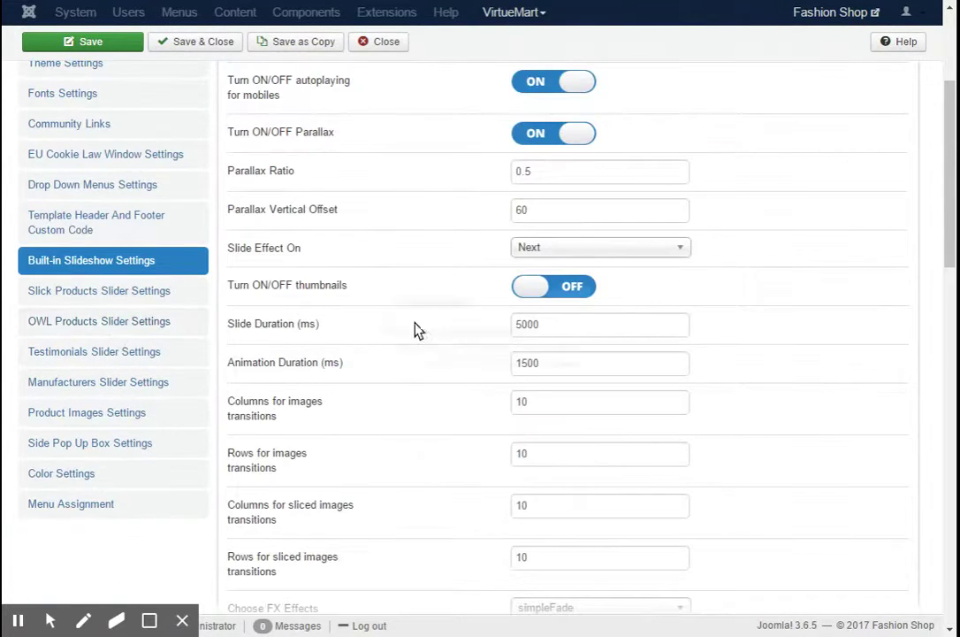
drag(943, 214, 943, 338)
scroll(937, 216, down, 9)
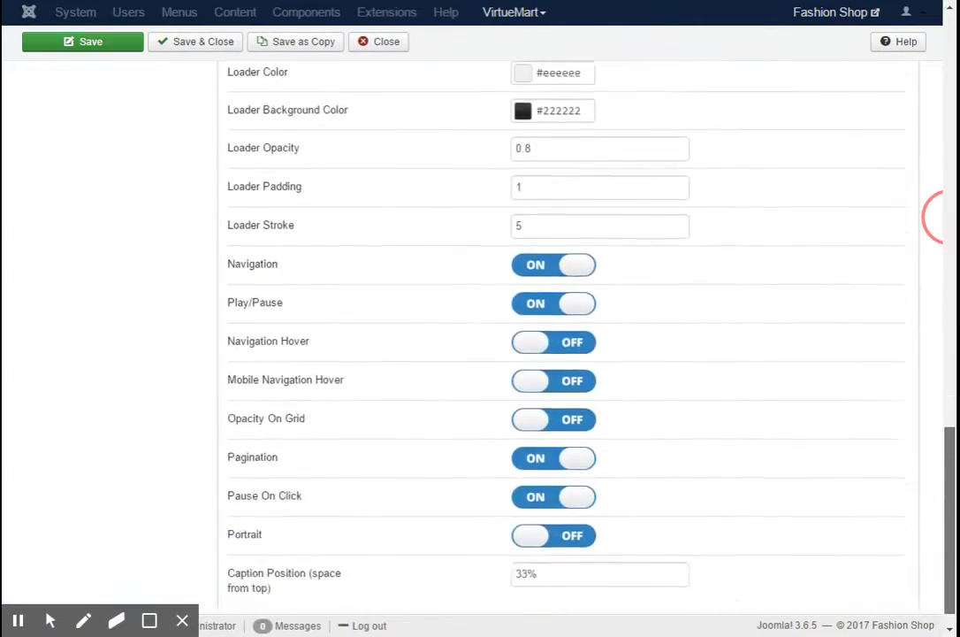
scroll(937, 216, up, 4)
scroll(938, 216, up, 8)
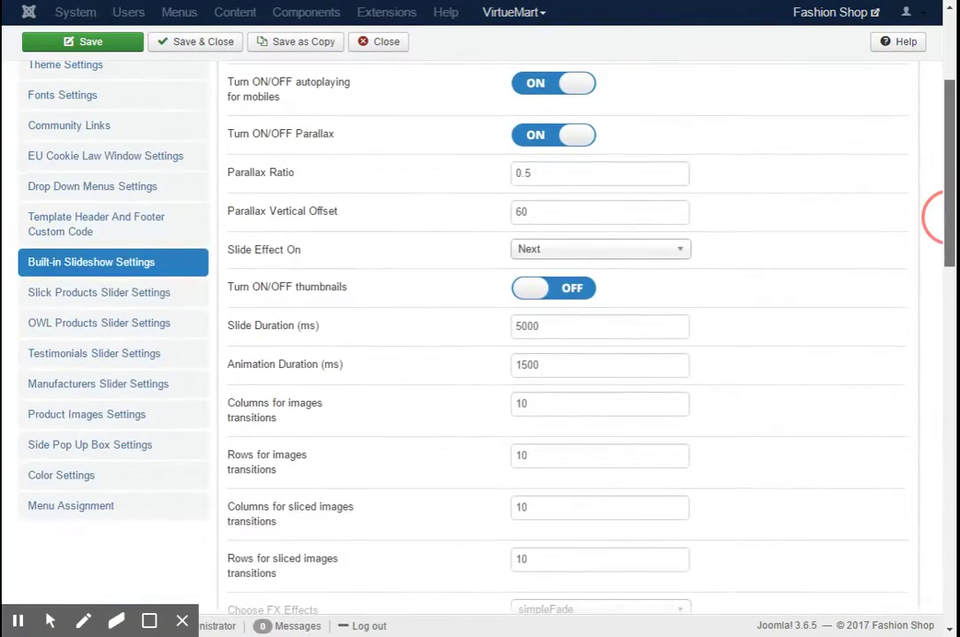
Try the slideshow, autoplaying and Parallax switches, returning each to on
scroll(935, 216, up, 3)
click(550, 162)
click(550, 163)
click(566, 201)
click(574, 292)
click(548, 293)
Review the Slide Effect On choices and switch the slideshow thumbnails on and back off
click(630, 408)
click(627, 411)
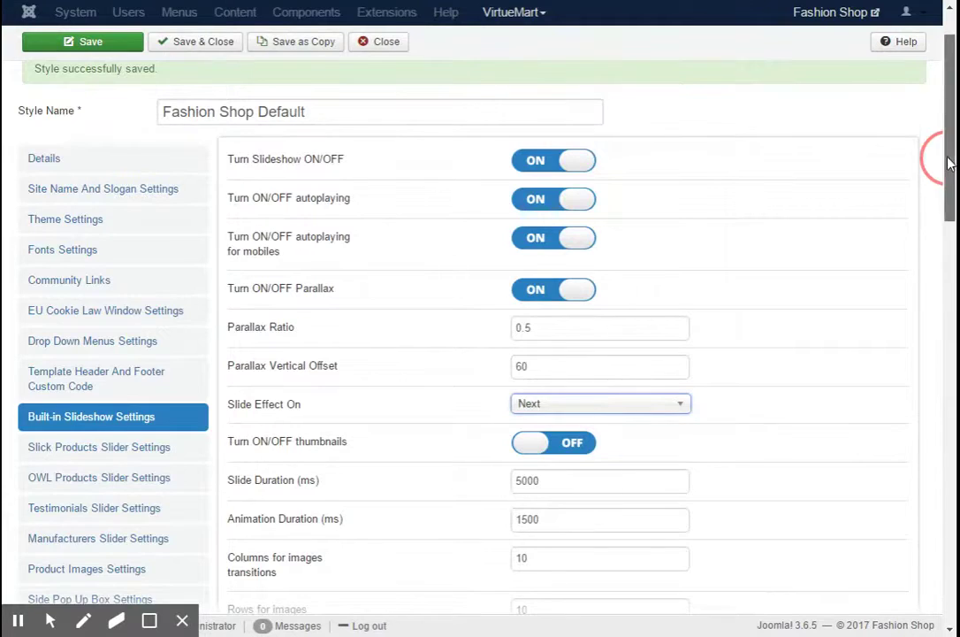
scroll(938, 177, down, 3)
click(575, 218)
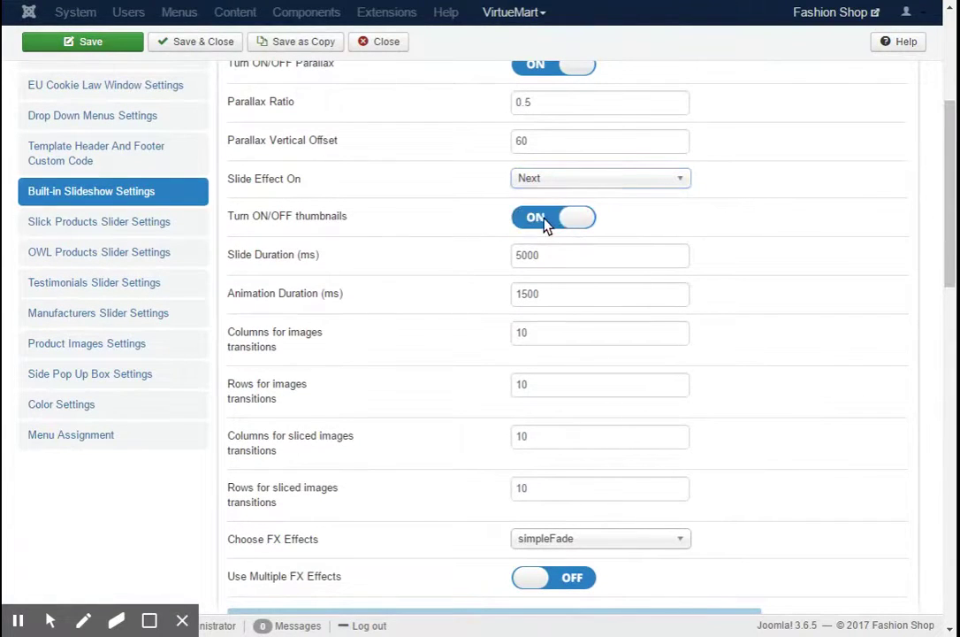
Look through the available transition effects in the Choose FX Effects setting, keeping simpleFade
scroll(928, 221, down, 3)
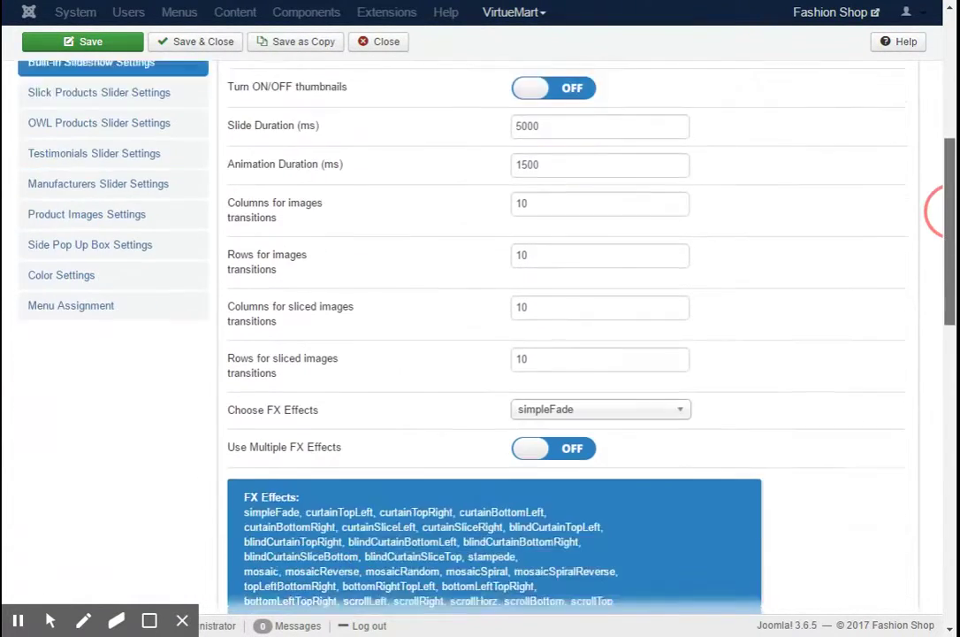
click(584, 276)
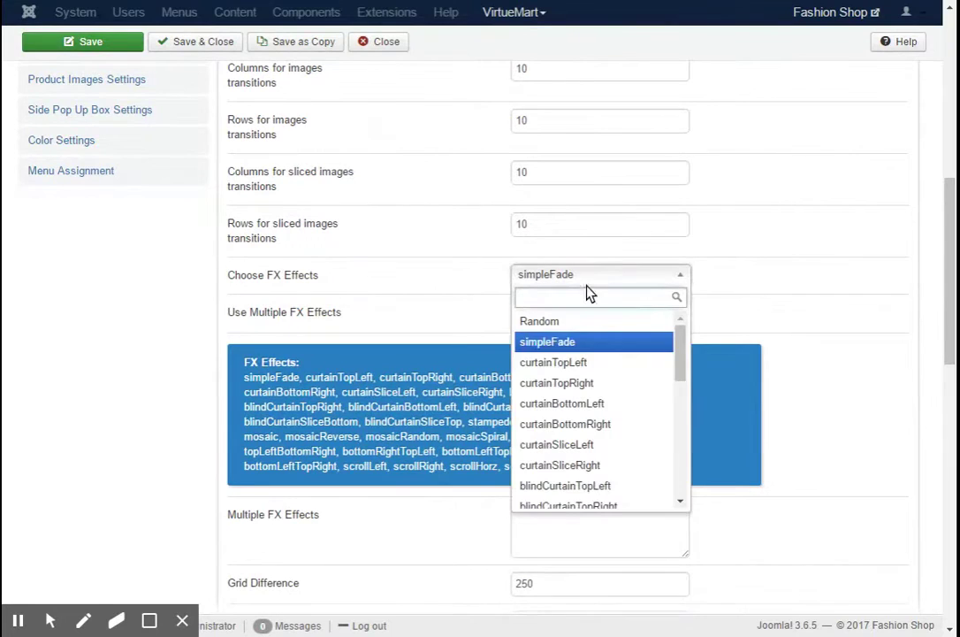
drag(680, 372, 721, 316)
click(761, 285)
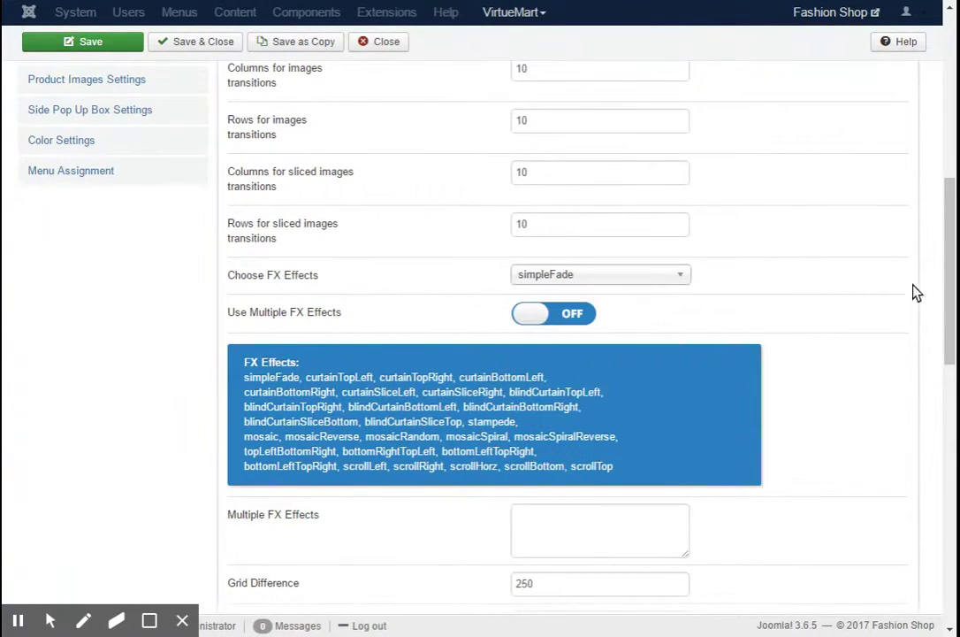
Open the Slick Products Slider Settings and try the pagination, fading and auto-playing switches, returning each to off
scroll(950, 289, up, 3)
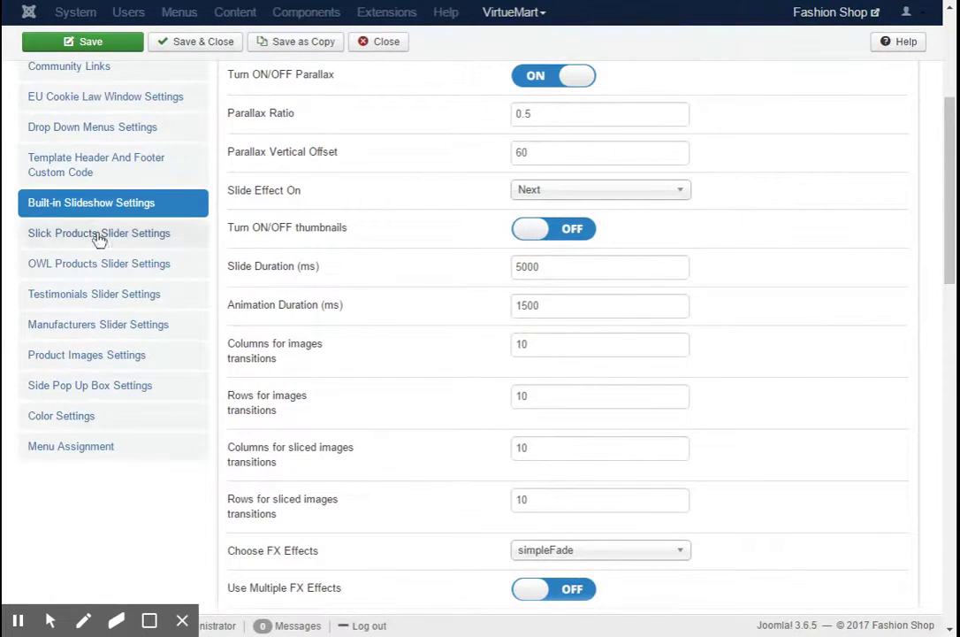
click(99, 235)
drag(948, 290, 916, 171)
click(546, 229)
click(571, 271)
click(550, 274)
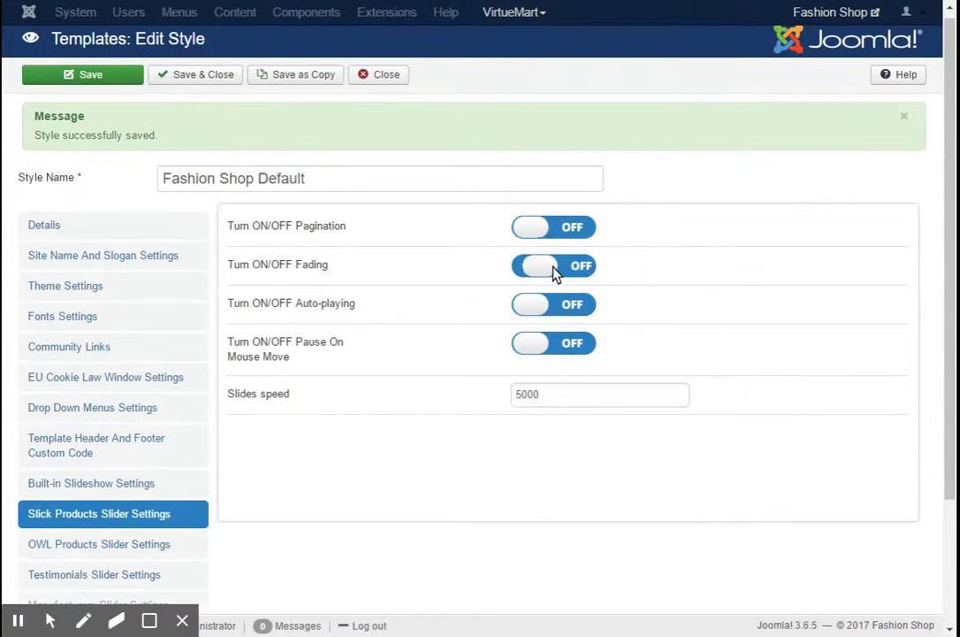
click(536, 310)
click(536, 310)
Open the OWL Products Slider Settings and try the pagination and mouse-hover autoplay switches, restoring pagination to on and autoplay to off
scroll(944, 240, down, 4)
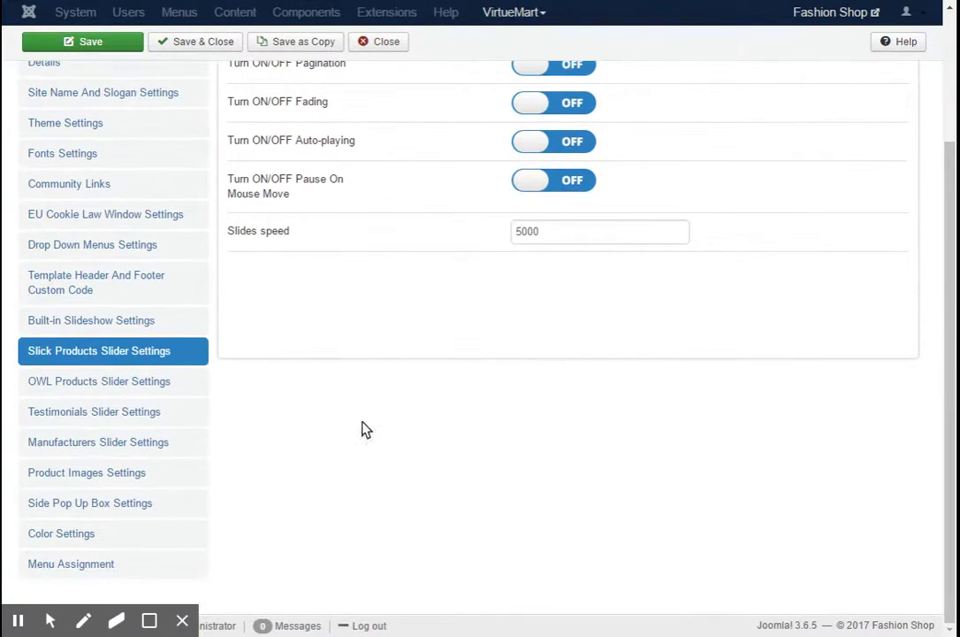
click(148, 387)
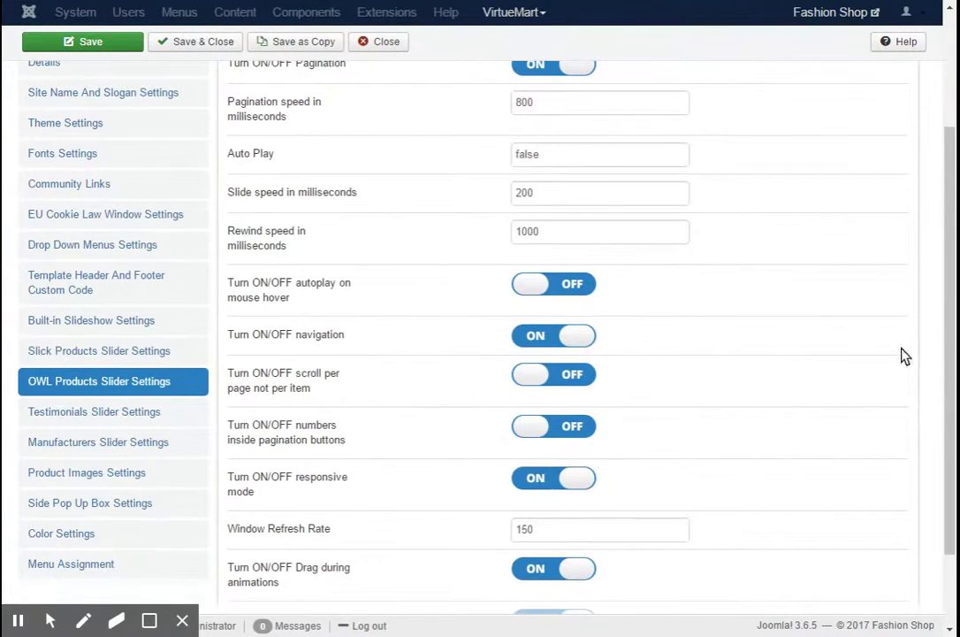
scroll(945, 352, up, 3)
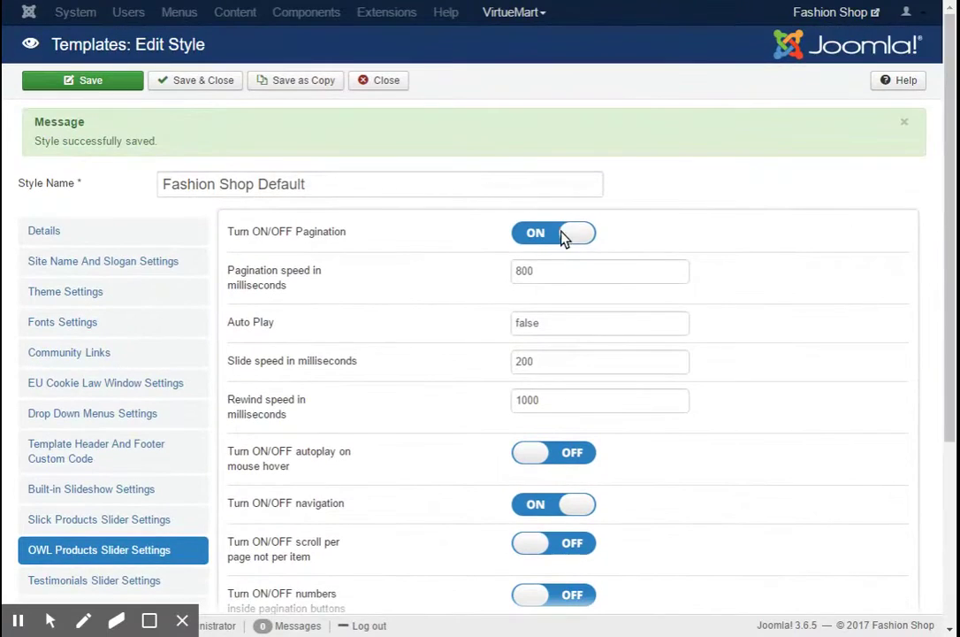
click(561, 237)
click(540, 240)
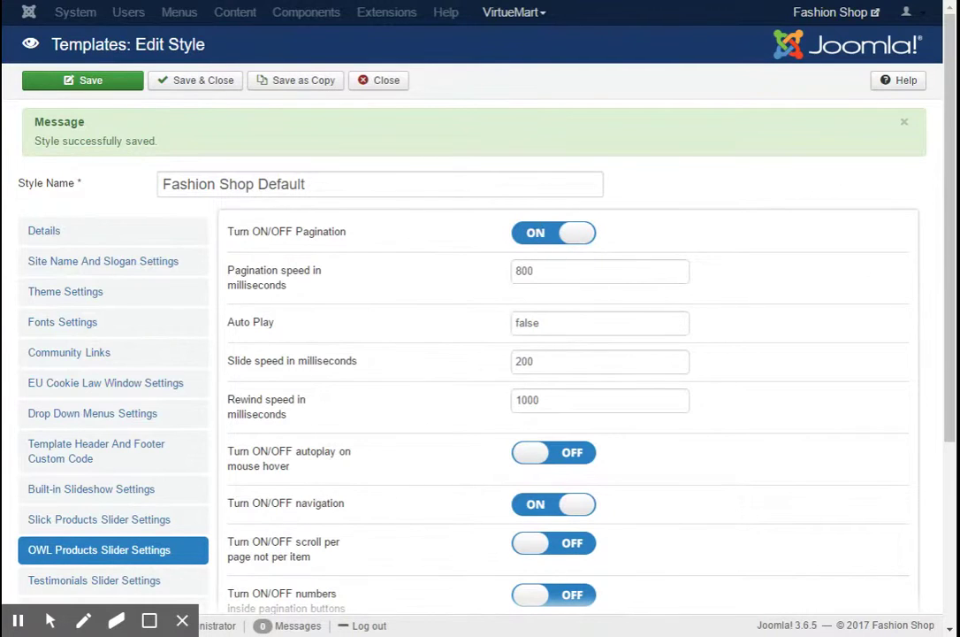
click(562, 460)
click(542, 457)
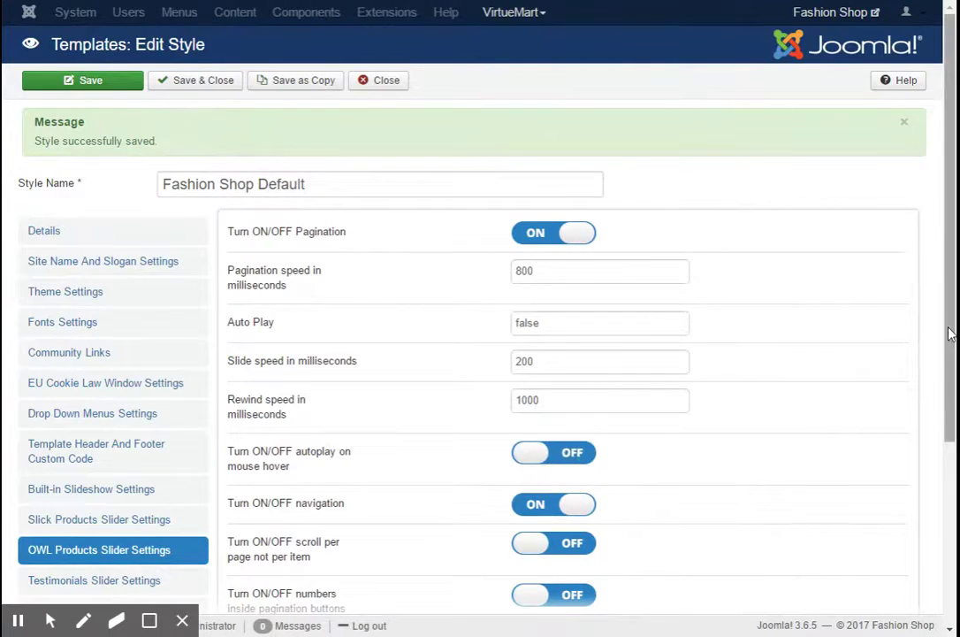
Switch the OWL slider's navigation off and back on, and toggle the numbers inside pagination buttons
scroll(948, 327, down, 2)
click(566, 326)
click(568, 327)
click(570, 416)
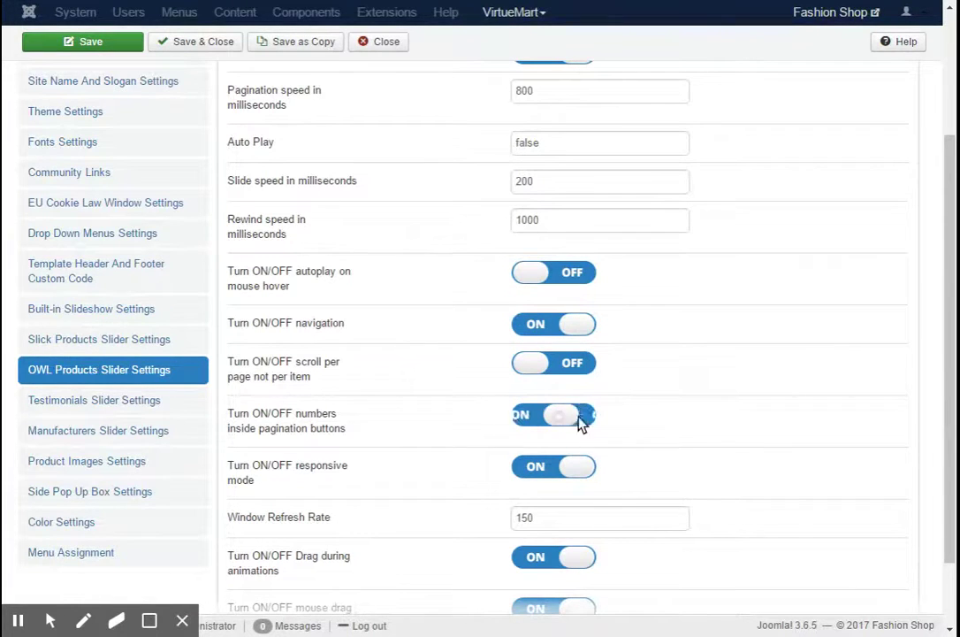
Look through the Testimonials Slider Settings and the Manufacturers Slider Settings
click(88, 403)
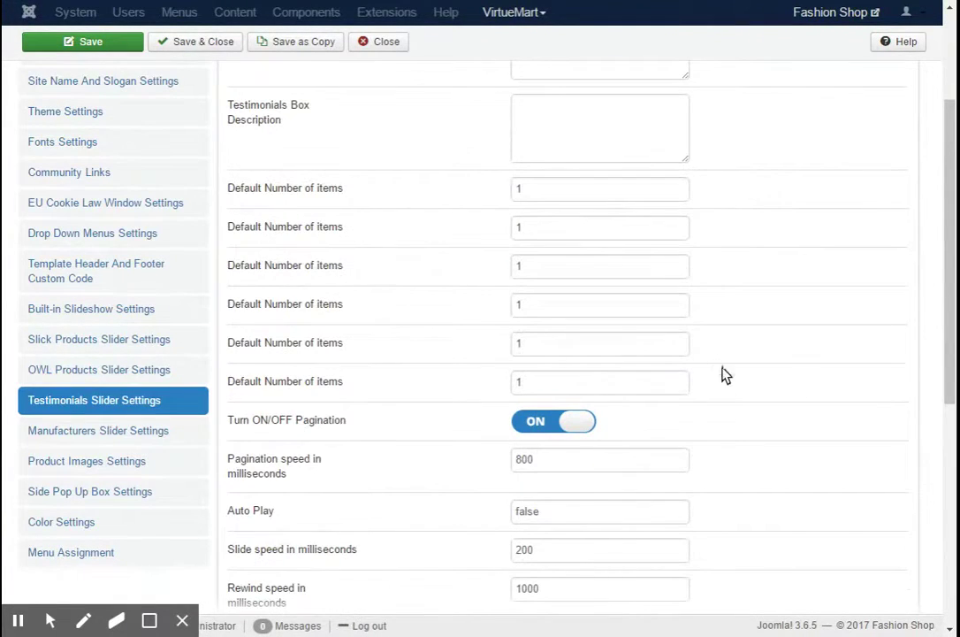
middle_click(935, 334)
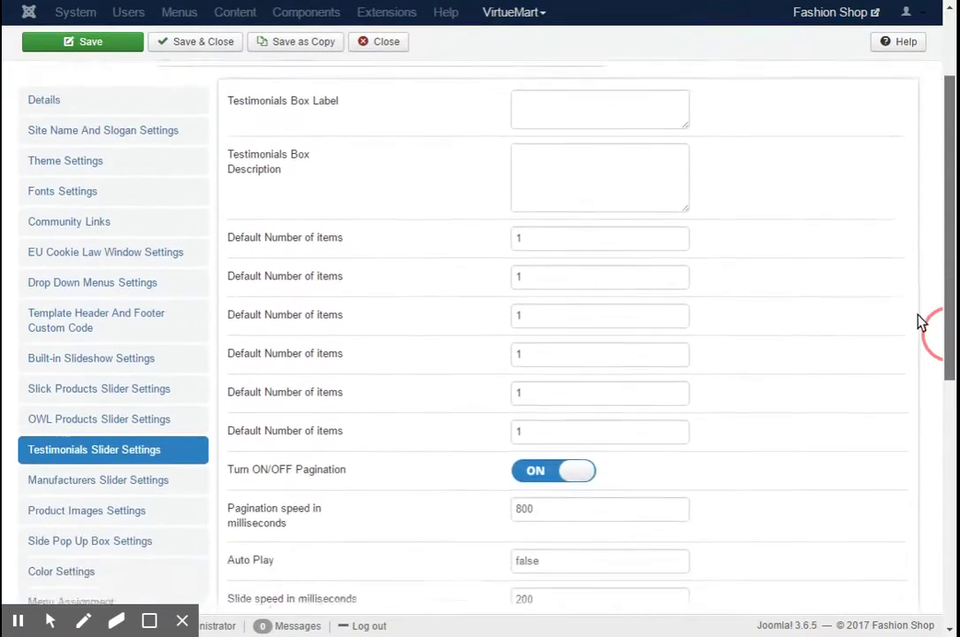
drag(916, 420, 931, 351)
click(188, 397)
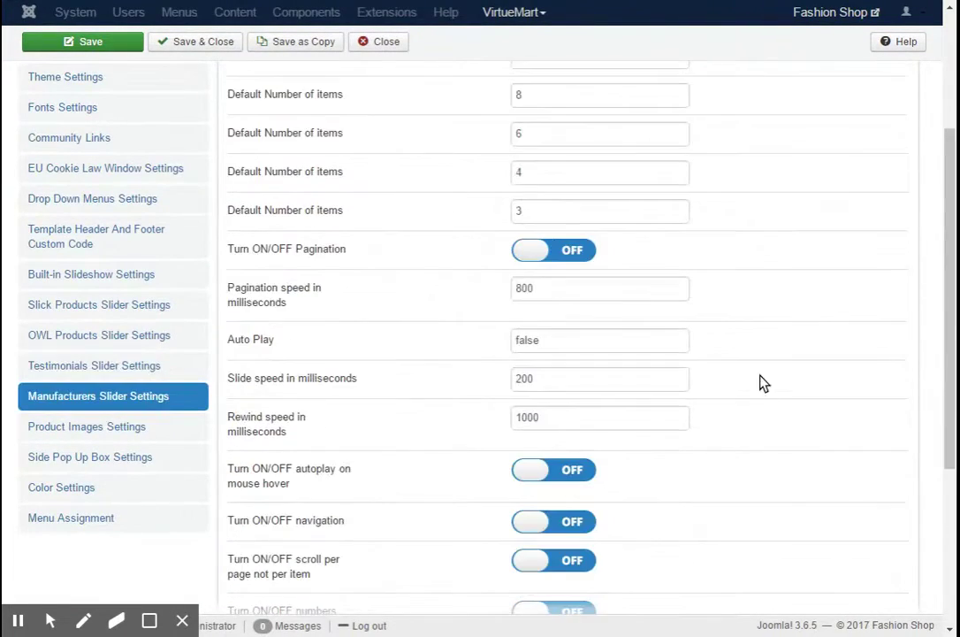
middle_click(939, 359)
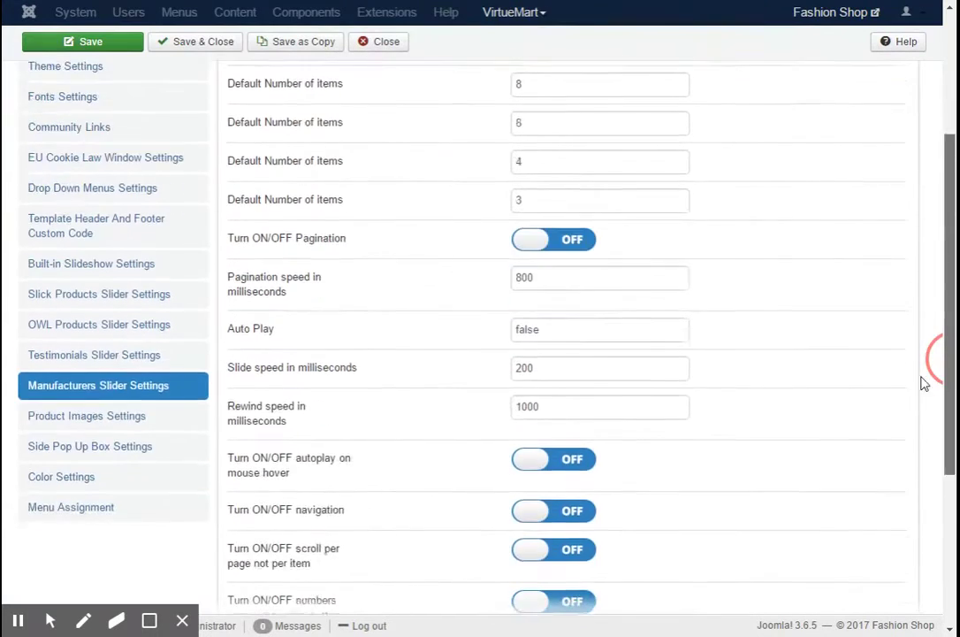
drag(920, 457, 920, 491)
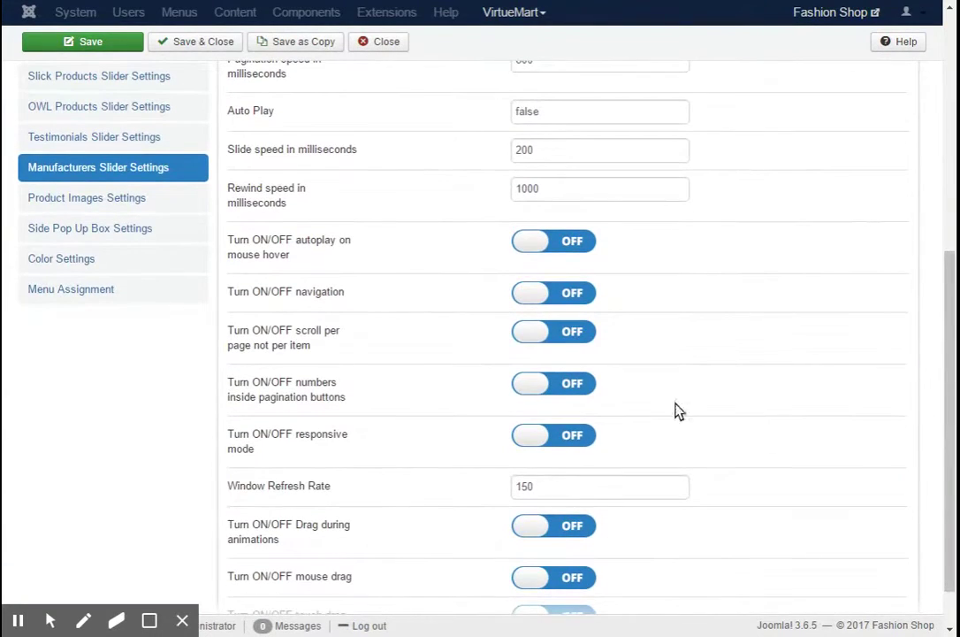
Open the Product Images Settings and switch the zoom images script and Responsive Mode on and back off
click(91, 200)
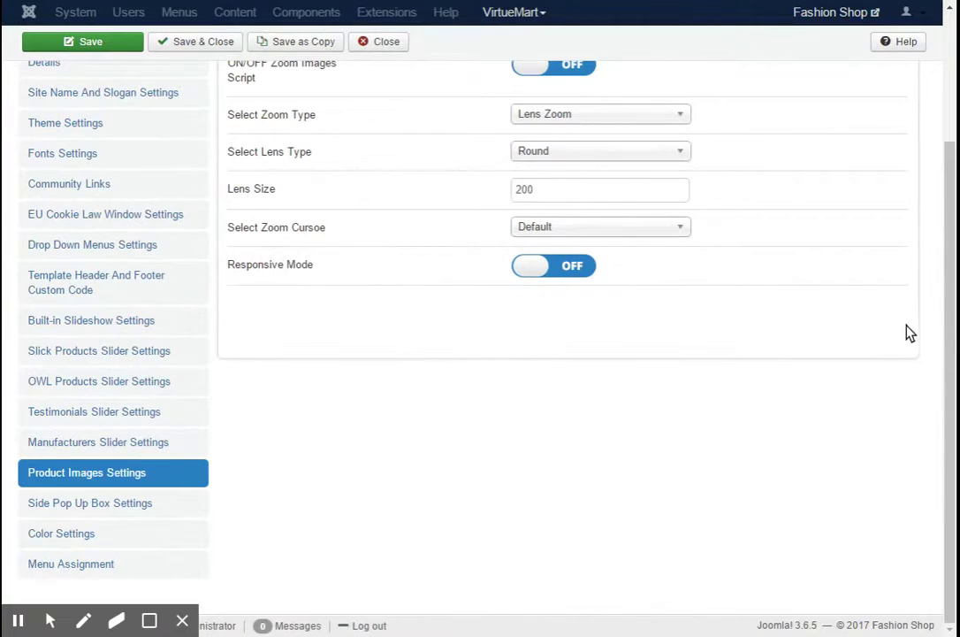
middle_click(942, 325)
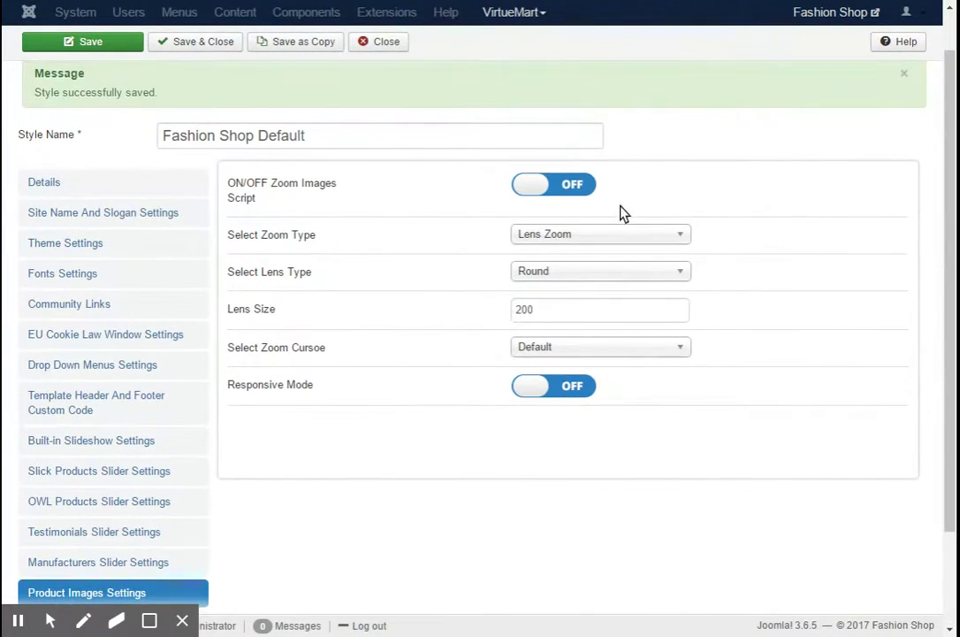
click(589, 195)
click(546, 188)
click(584, 388)
click(548, 389)
Review the zoom cursor and zoom type choices, keeping Default and Lens Zoom
click(568, 350)
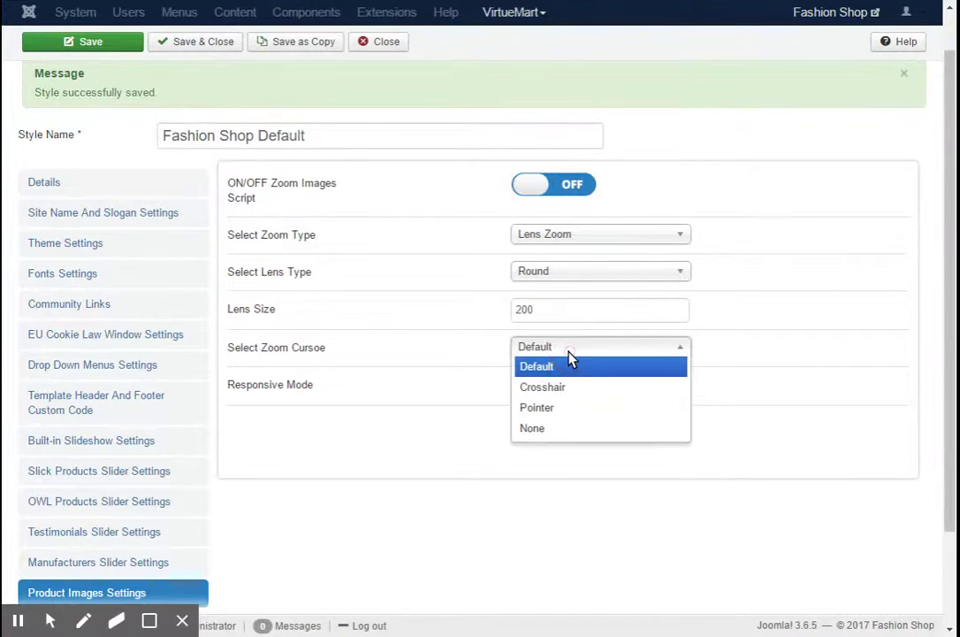
click(570, 365)
click(626, 236)
click(626, 253)
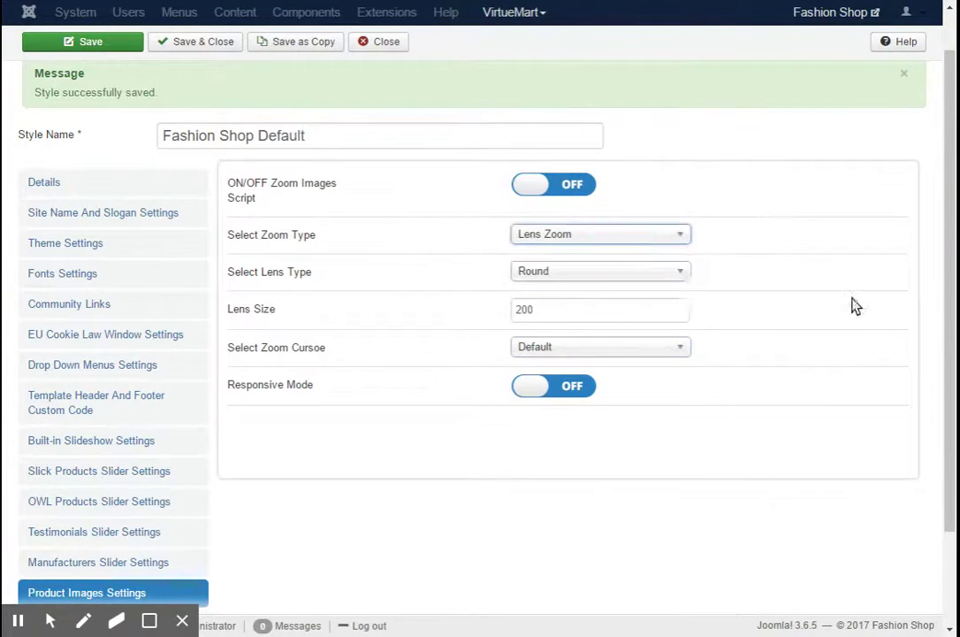
Look through the Side Pop Up Box Settings and review the Box Position choices of the left-hand box
drag(942, 313, 765, 450)
click(71, 506)
drag(944, 329, 945, 420)
scroll(939, 325, up, 5)
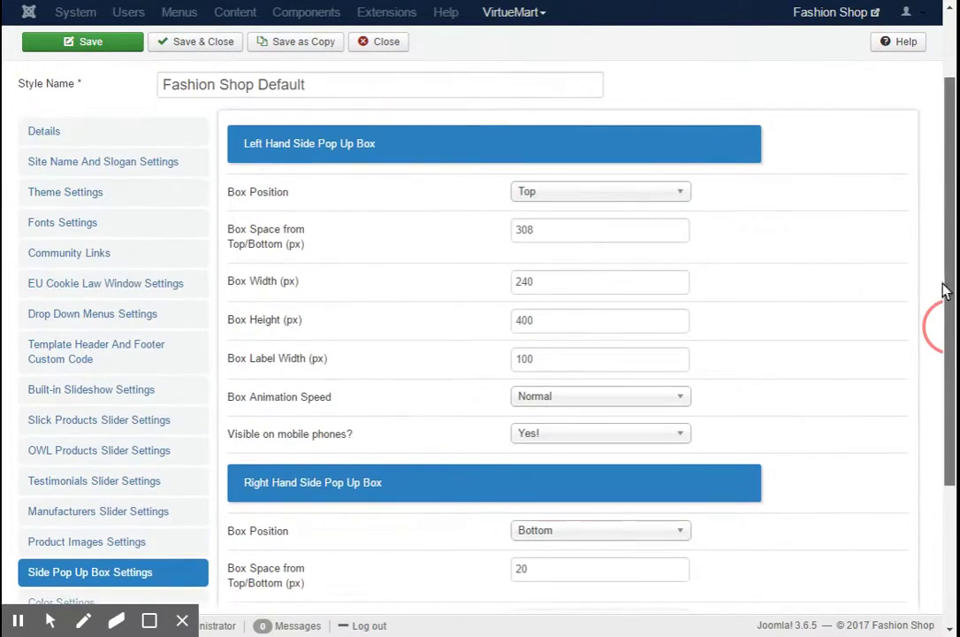
click(605, 196)
click(606, 194)
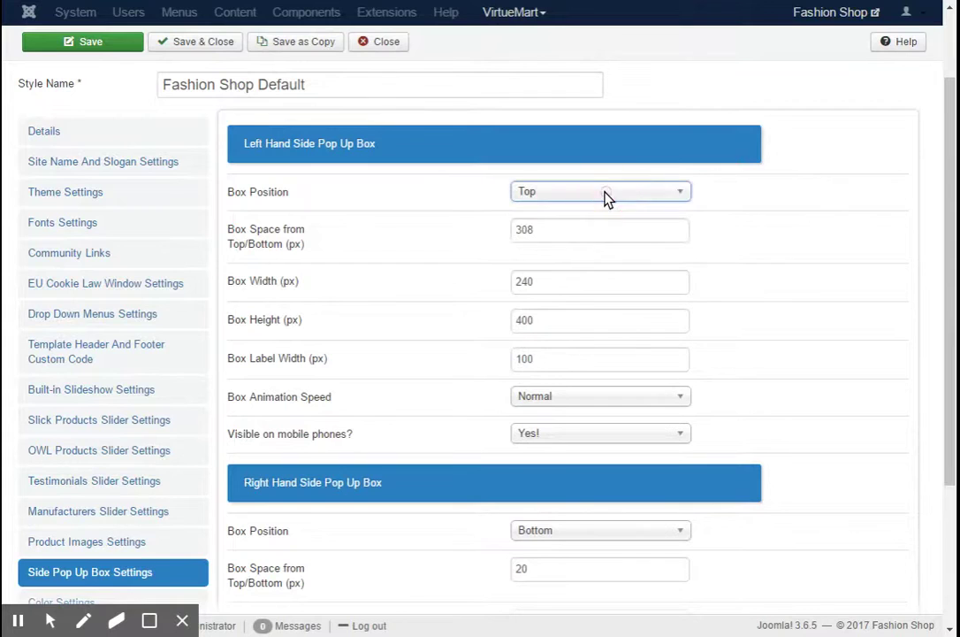
Open the Color Settings and review the built-in theme choices, keeping Theme 1
drag(946, 240, 658, 221)
click(62, 405)
click(615, 240)
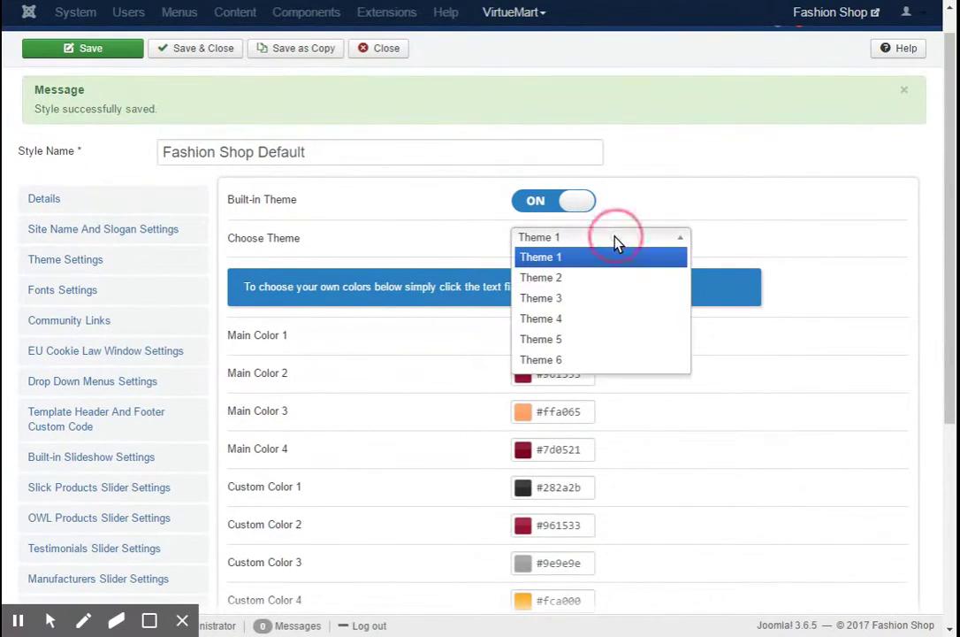
click(572, 258)
Set Main Color 1 to green #24ff6d and Main Color 4 to bright red #fa1446
click(526, 340)
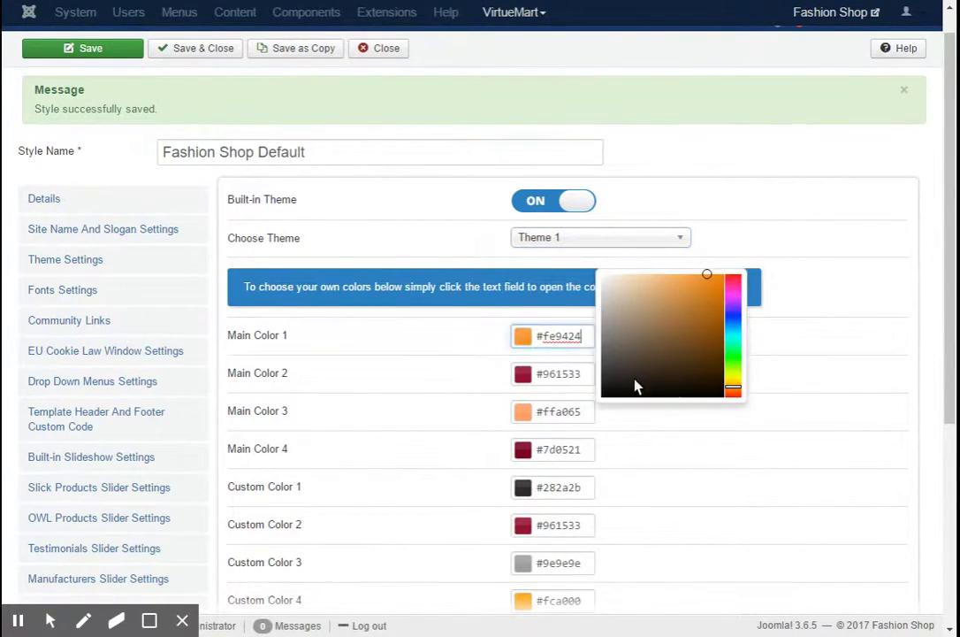
click(737, 351)
click(816, 368)
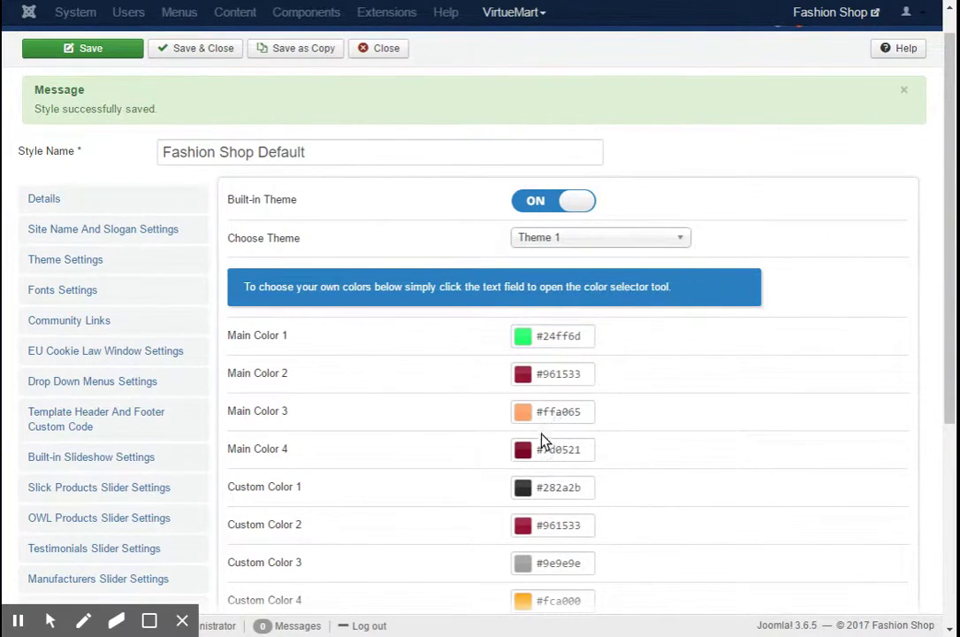
click(531, 452)
click(717, 396)
click(915, 364)
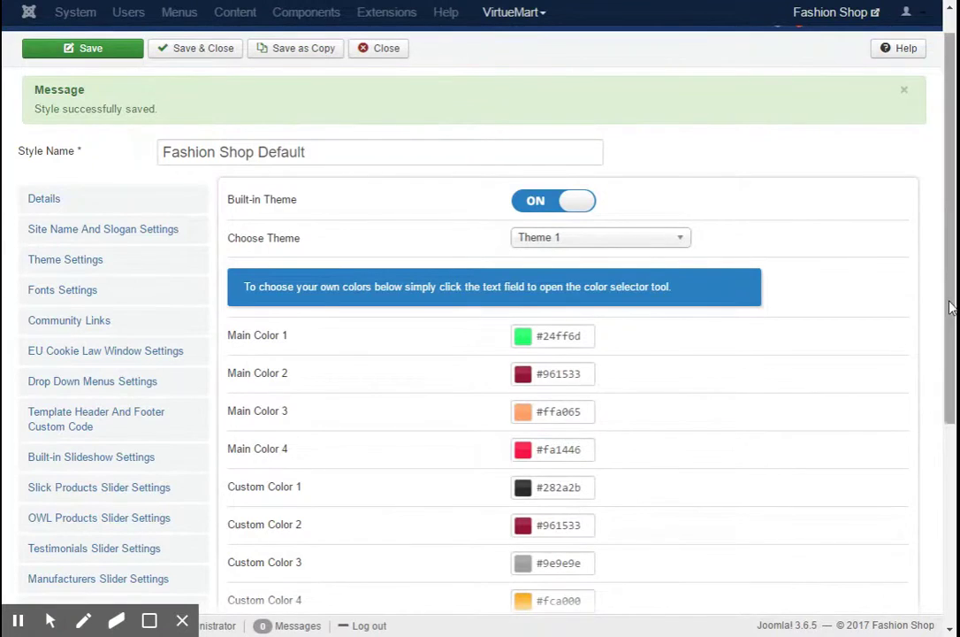
Look over the Color Settings and the list of settings sections of the Fashion Shop Default style
scroll(947, 306, down, 3)
scroll(945, 304, up, 4)
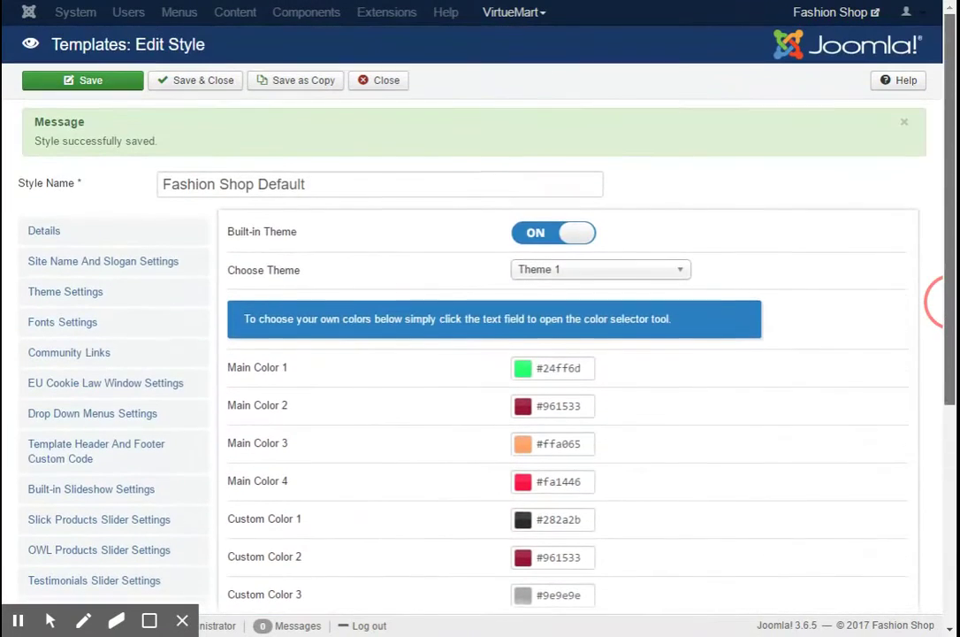
click(34, 235)
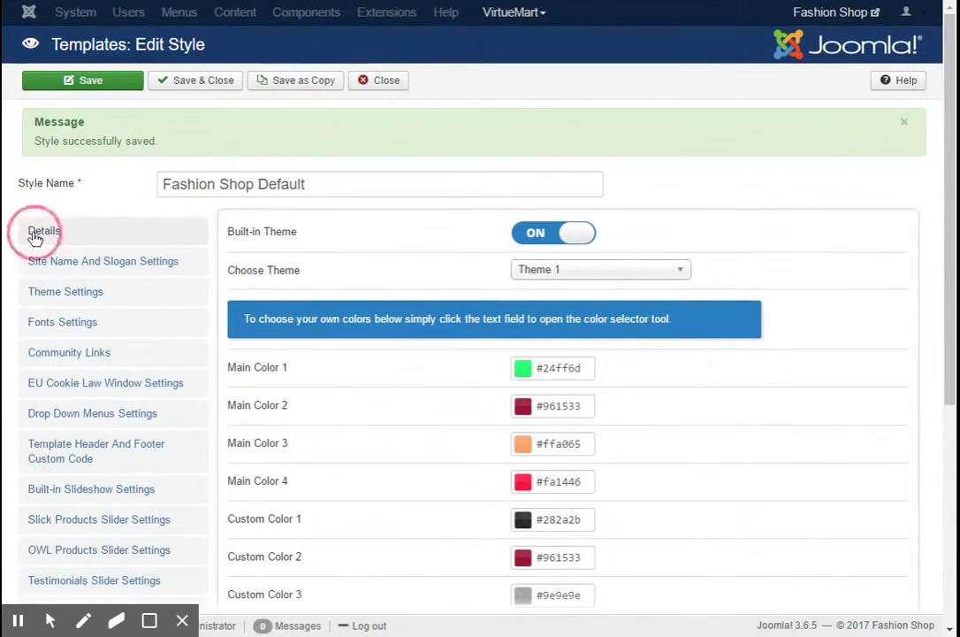
drag(948, 207, 909, 253)
scroll(875, 159, up, 1)
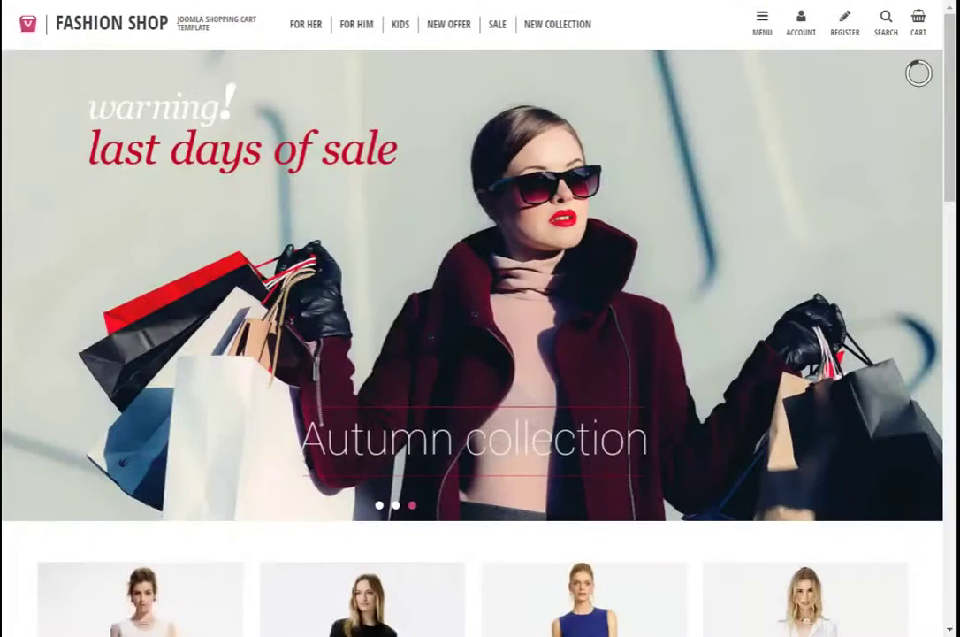
Look through the storefront home page down to the footer and return to the slideshow
scroll(481, 336, down, 10)
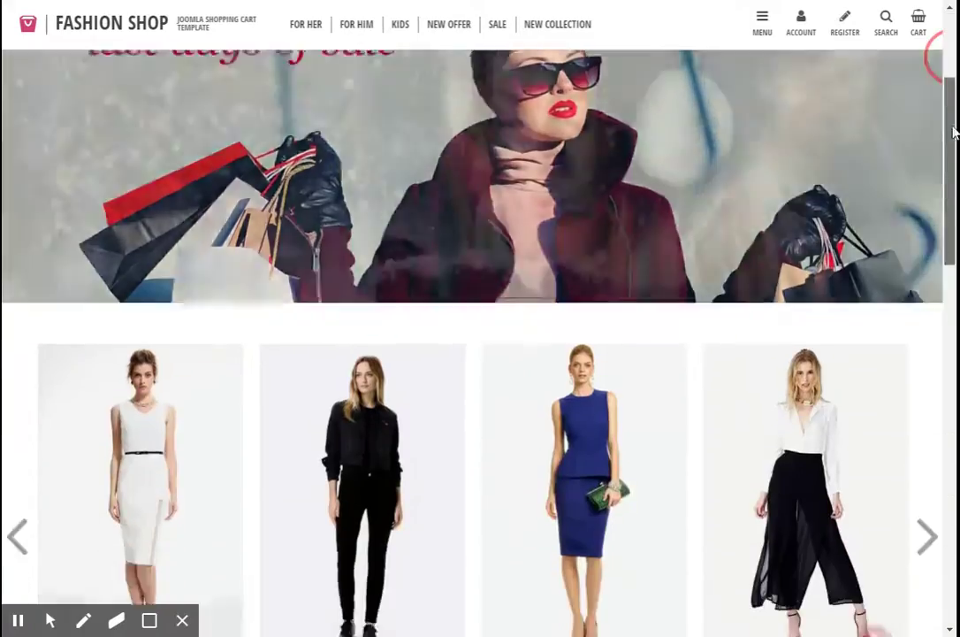
scroll(481, 336, down, 6)
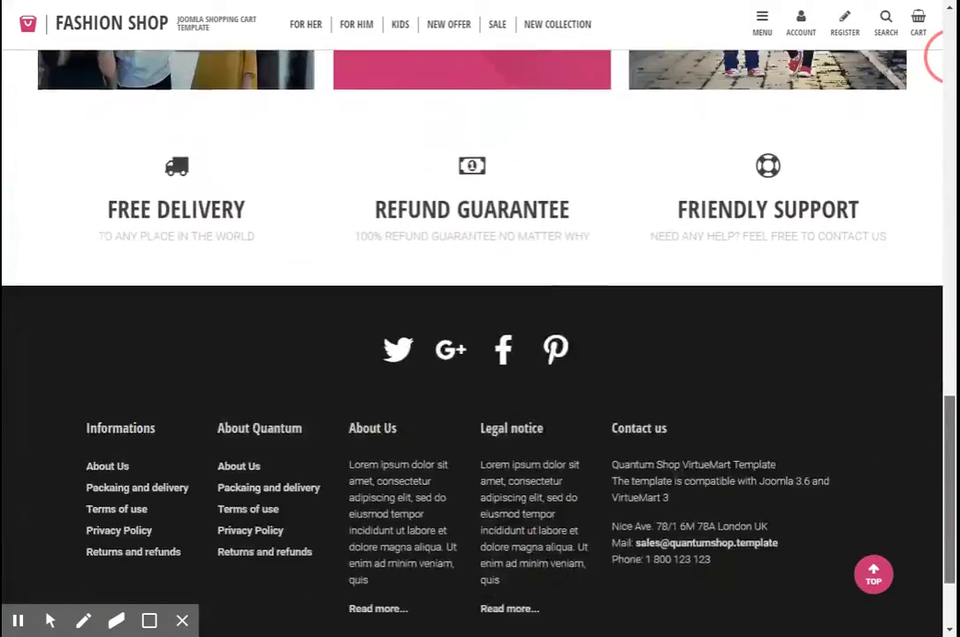
scroll(480, 336, up, 20)
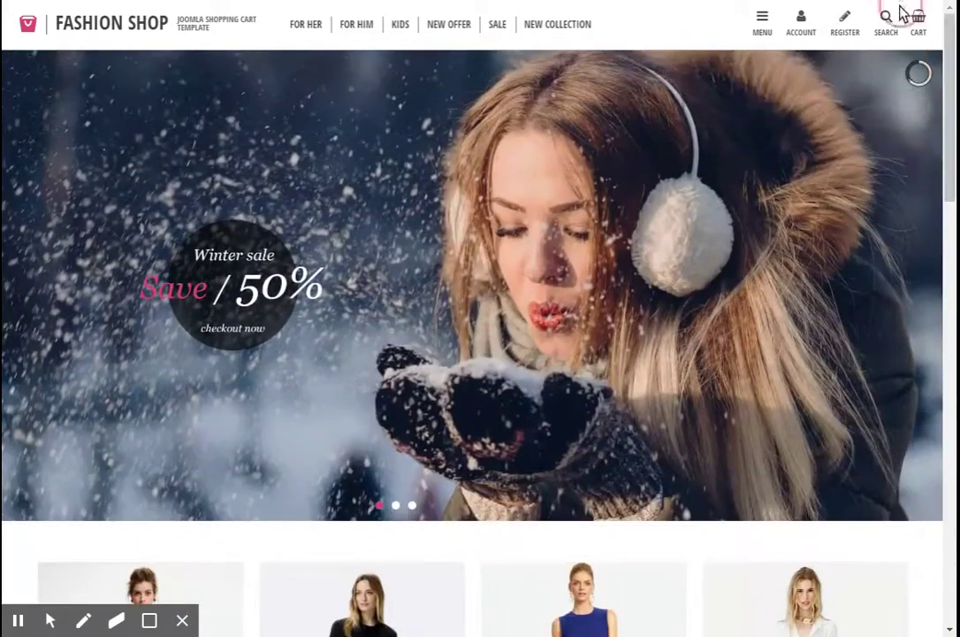